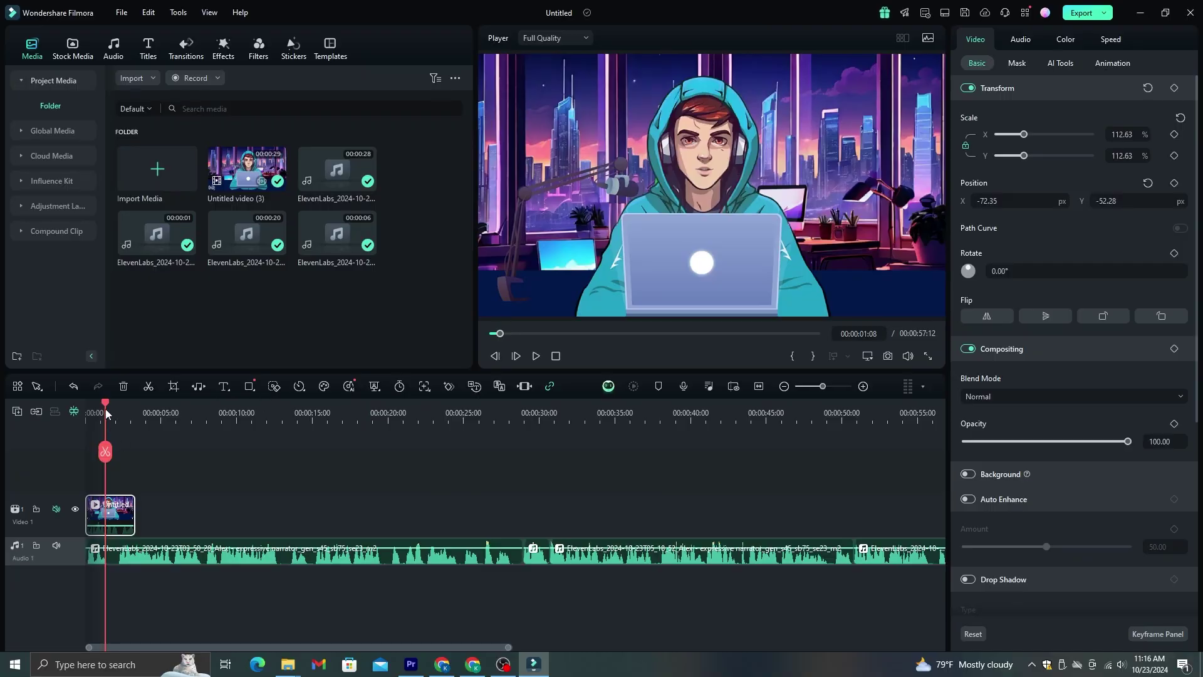
{"action": "left_click_drag", "start_coordinate": [105, 409], "coordinate": [421, 415]}
{"action": "left_click_drag", "start_coordinate": [158, 428], "coordinate": [75, 433]}
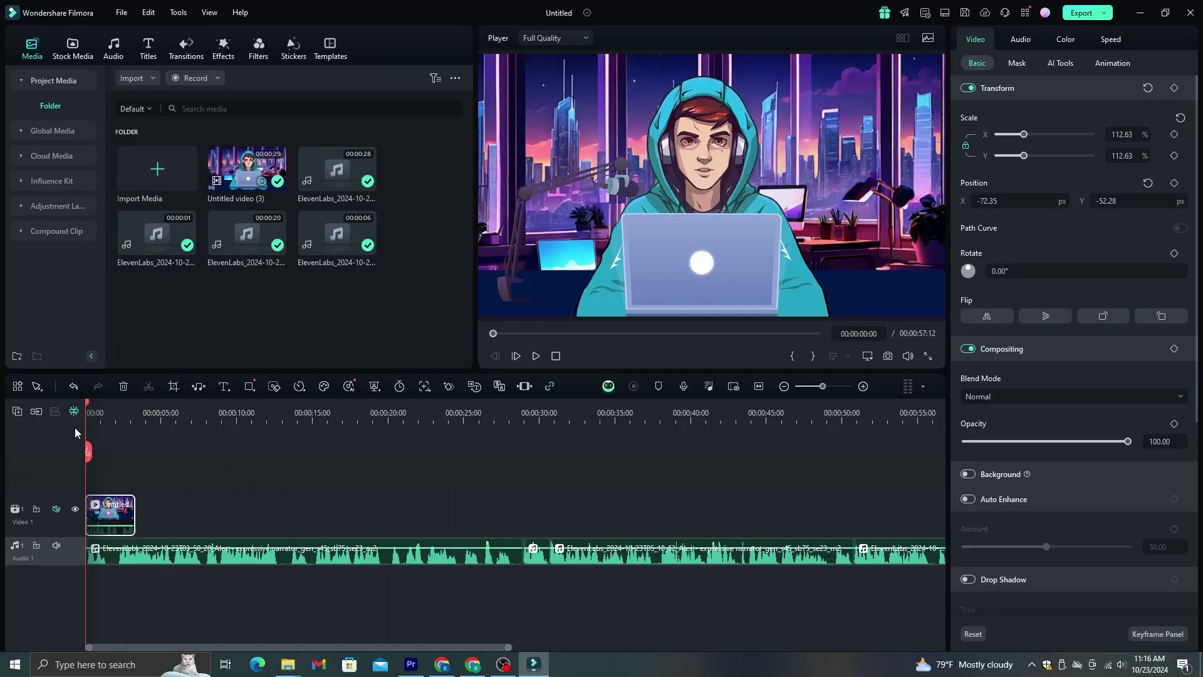
{"action": "left_click_drag", "start_coordinate": [135, 509], "coordinate": [293, 509]}
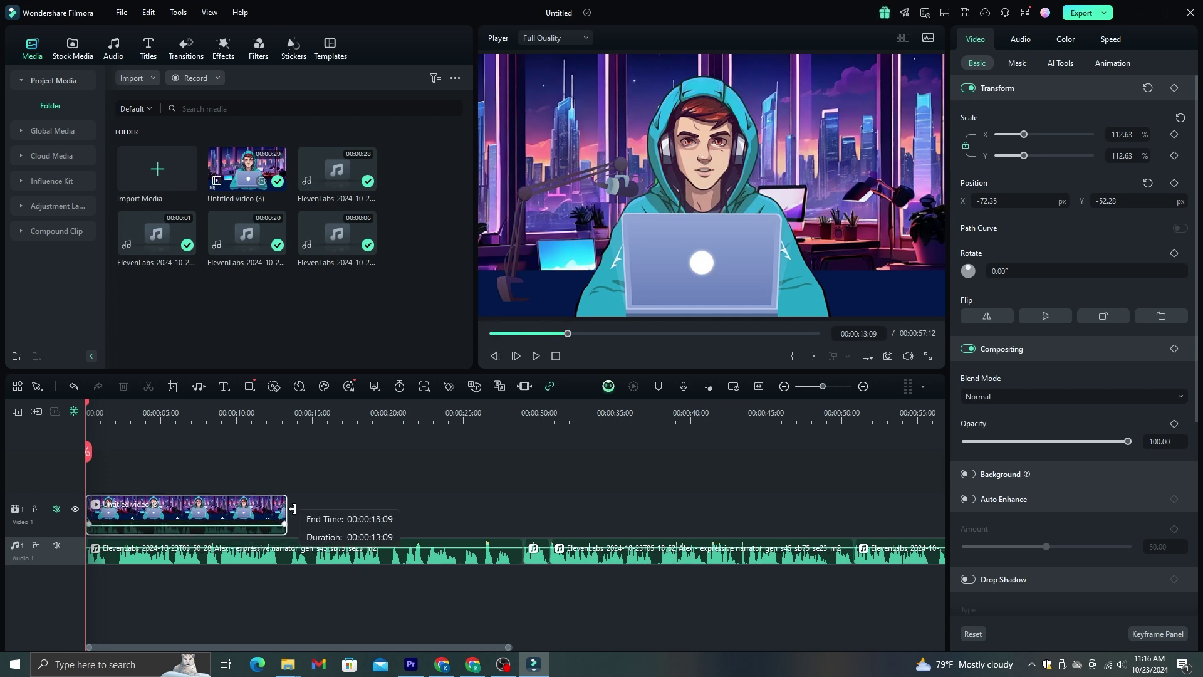
{"action": "left_click_drag", "start_coordinate": [403, 509], "coordinate": [200, 507]}
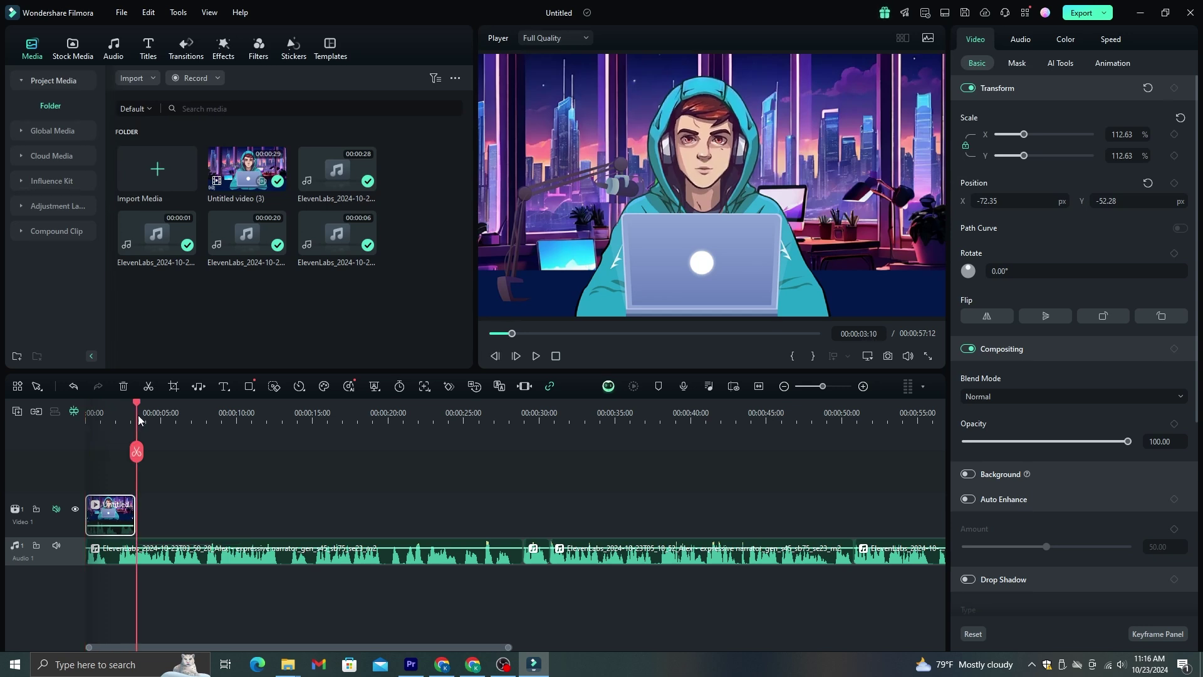
{"action": "left_click_drag", "start_coordinate": [138, 420], "coordinate": [131, 419]}
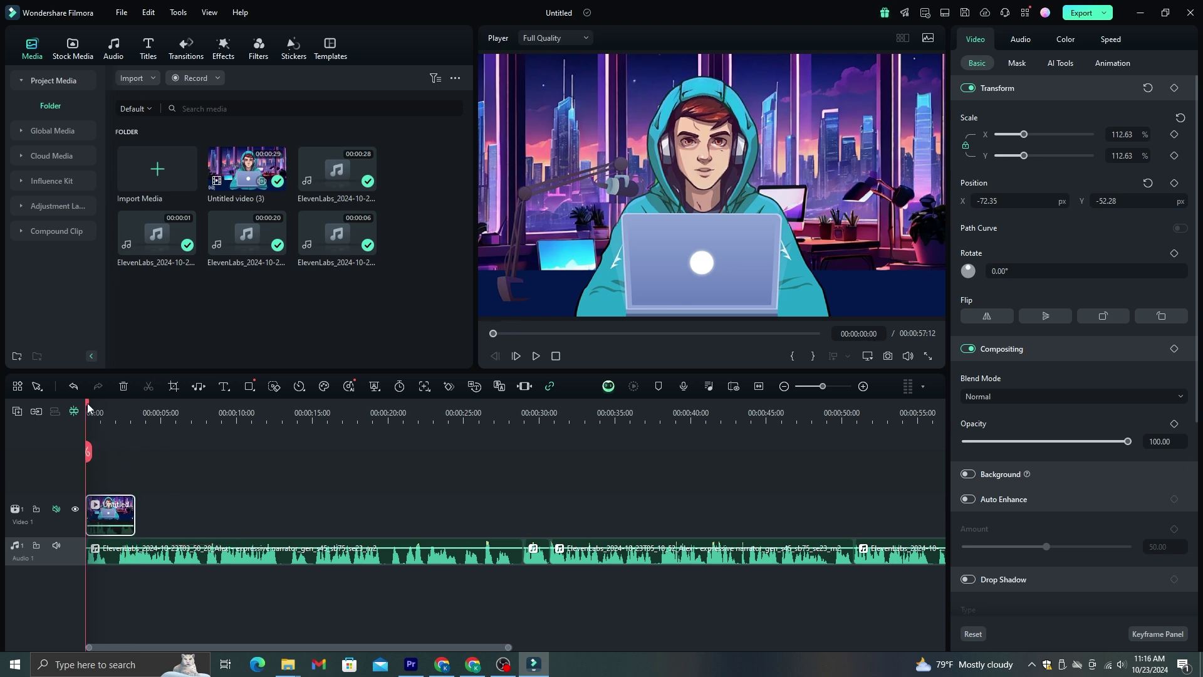
{"action": "mouse_move", "coordinate": [111, 415]}
{"action": "left_mouse_down"}
{"action": "mouse_move", "coordinate": [138, 414]}
{"action": "mouse_move", "coordinate": [127, 415]}
{"action": "left_mouse_up"}
{"action": "left_click_drag", "start_coordinate": [133, 417], "coordinate": [127, 419]}
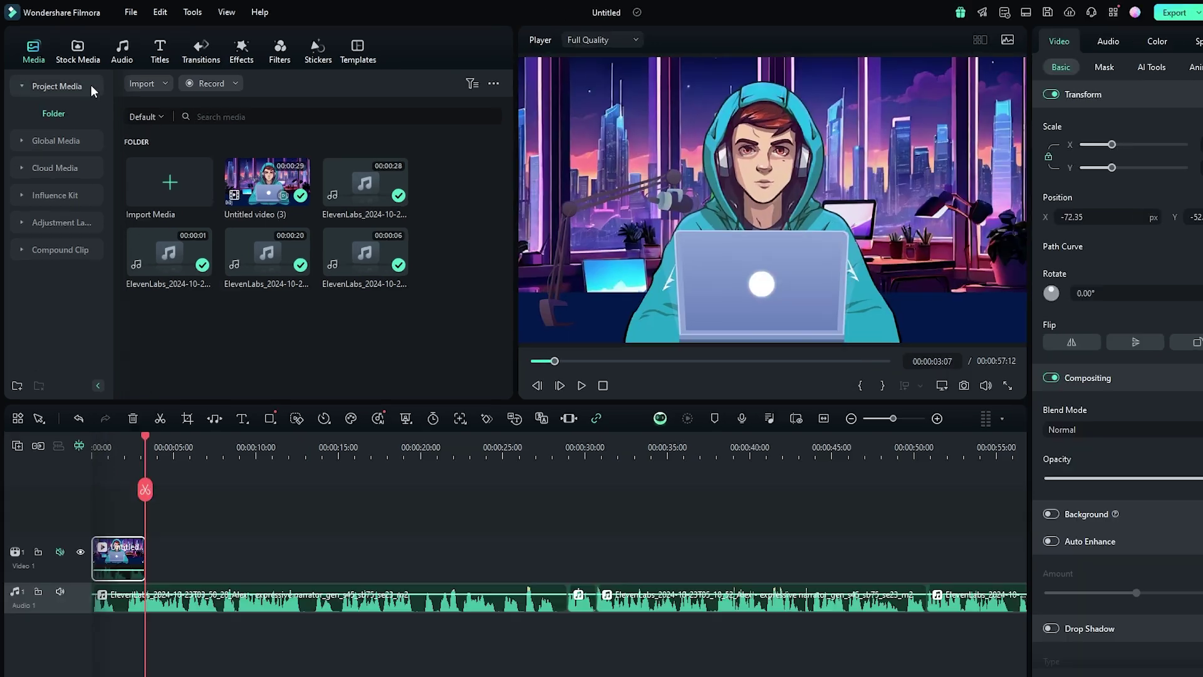
{"action": "left_click", "coordinate": [73, 47]}
Search stock media for 'AI', add Generation AI Media 01 after the character clip, and trim it shorter
{"action": "left_click", "coordinate": [167, 79]}
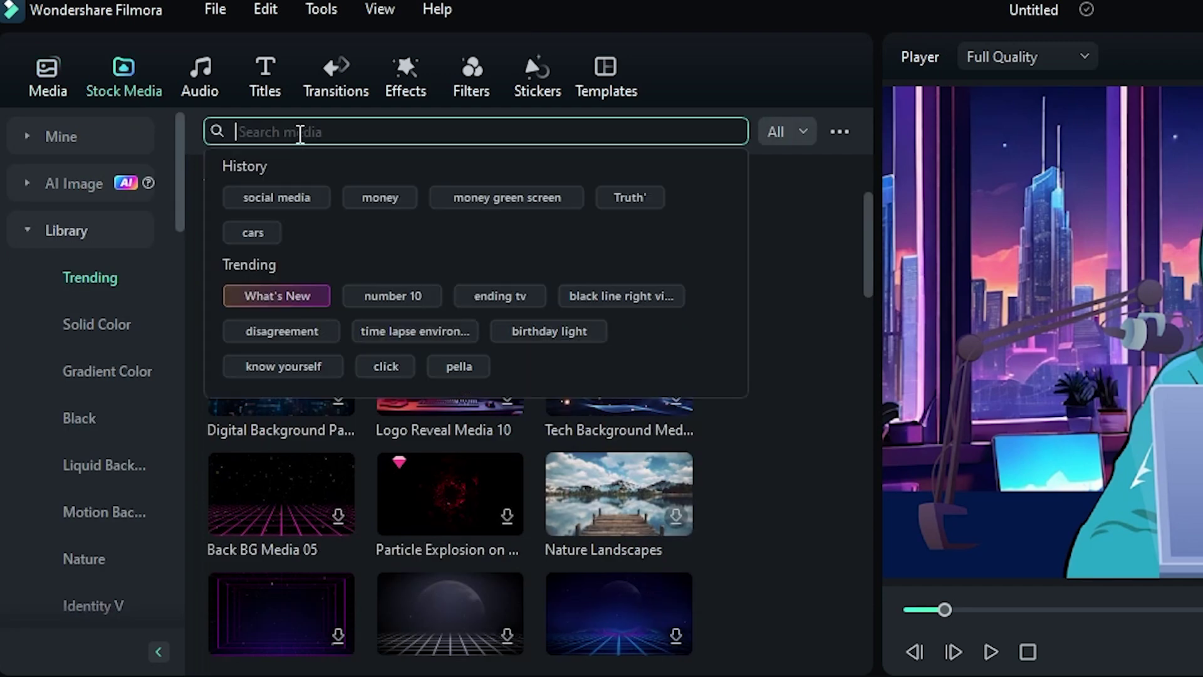
{"action": "type", "text": "AI"}
{"action": "key", "text": "Return"}
{"action": "mouse_move", "coordinate": [866, 207]}
{"action": "left_mouse_down"}
{"action": "mouse_move", "coordinate": [840, 317]}
{"action": "mouse_move", "coordinate": [860, 202]}
{"action": "left_mouse_up"}
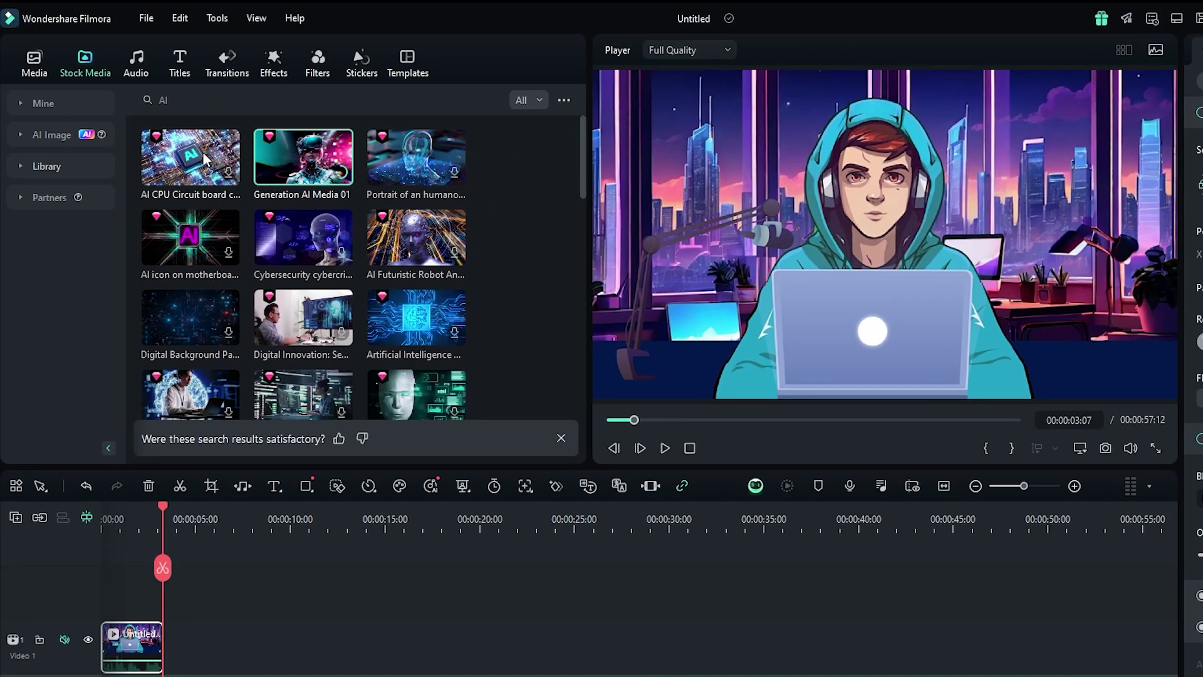
{"action": "left_click_drag", "start_coordinate": [182, 542], "coordinate": [167, 638]}
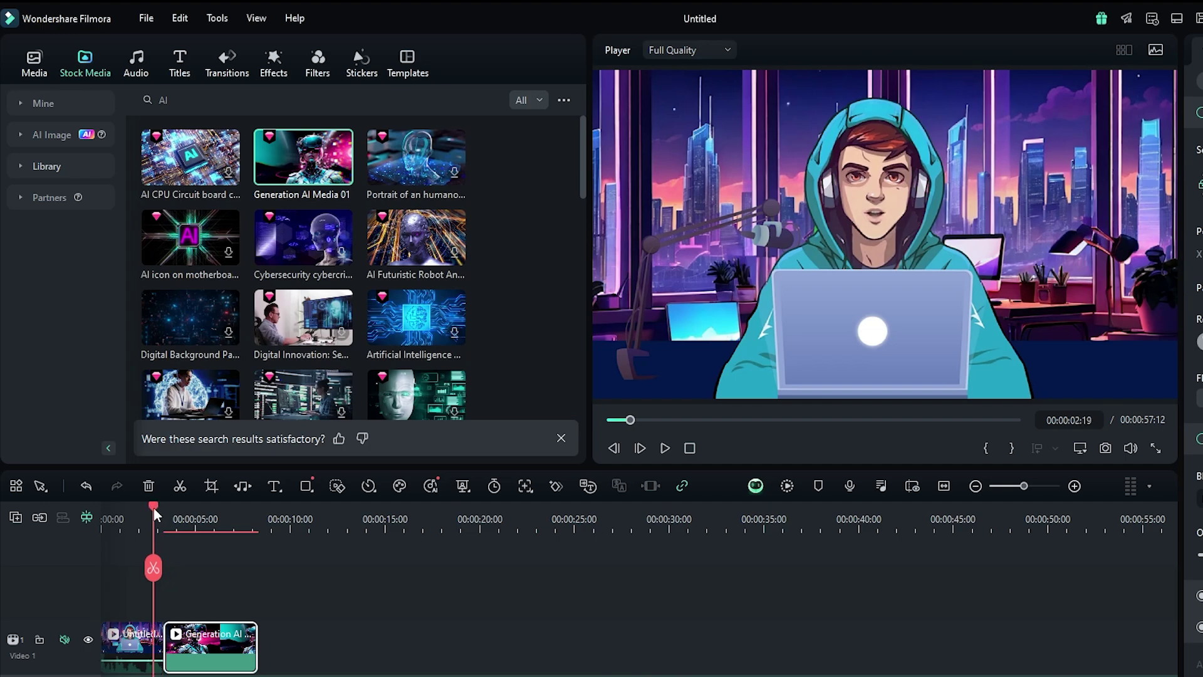
{"action": "key", "text": "space"}
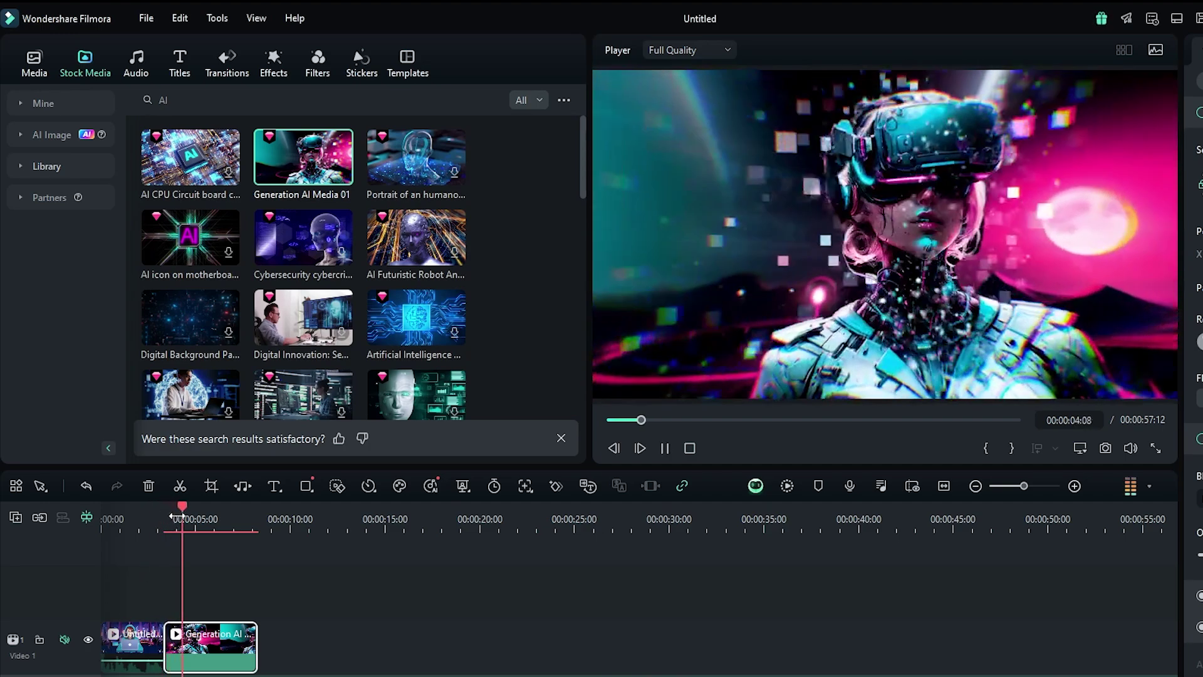
{"action": "mouse_move", "coordinate": [182, 506]}
{"action": "left_mouse_down"}
{"action": "mouse_move", "coordinate": [220, 510]}
{"action": "mouse_move", "coordinate": [197, 510]}
{"action": "left_mouse_up"}
{"action": "key", "text": "space"}
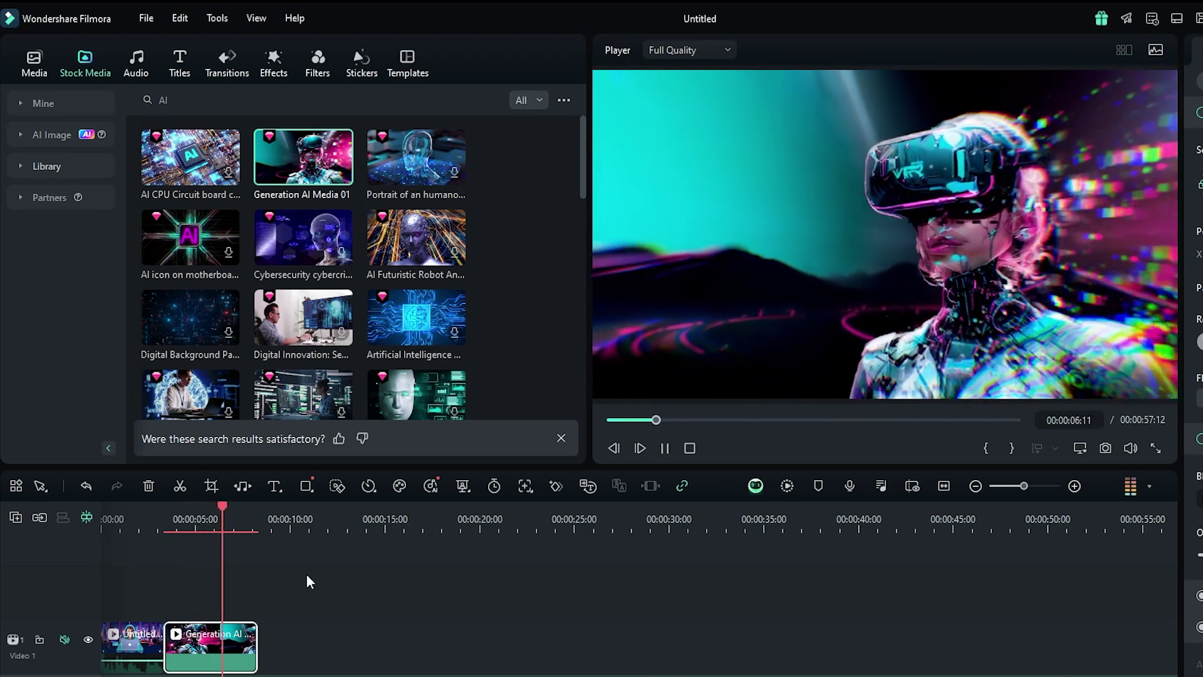
{"action": "left_click_drag", "start_coordinate": [257, 645], "coordinate": [232, 645]}
Search 'Video editing', add the first result after it, and trim it to about three seconds
{"action": "left_click", "coordinate": [150, 97]}
{"action": "type", "text": "V"}
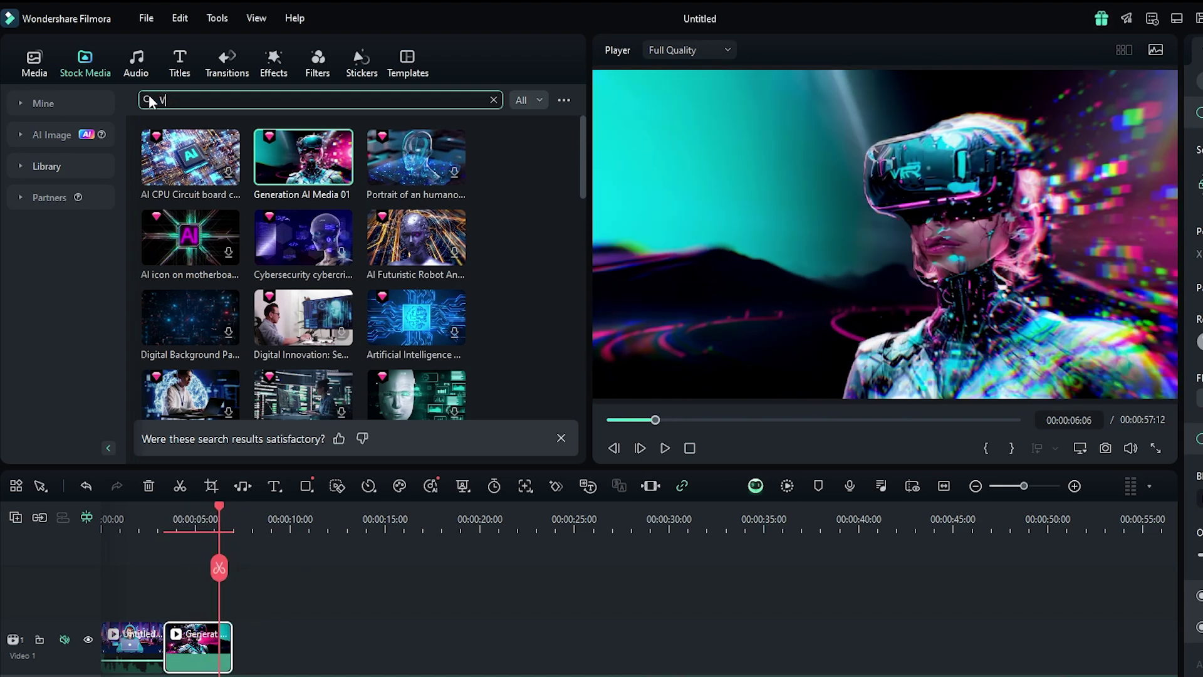
{"action": "type", "text": "ideo editing"}
{"action": "key", "text": "Return"}
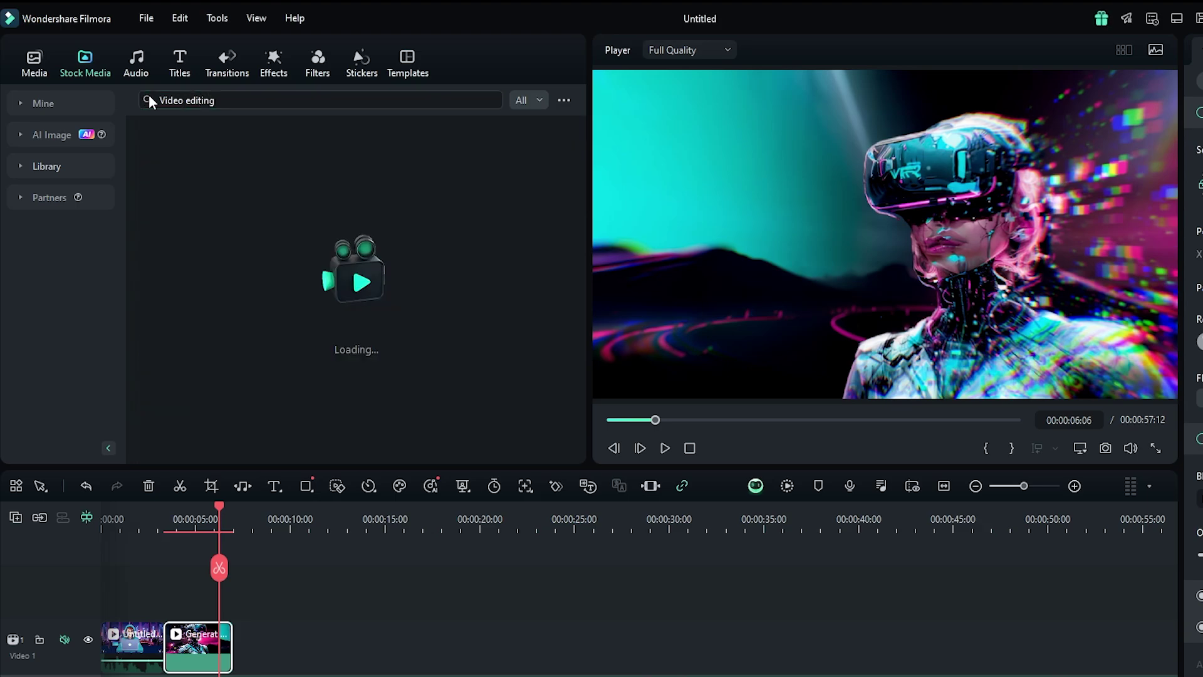
{"action": "left_click", "coordinate": [237, 179]}
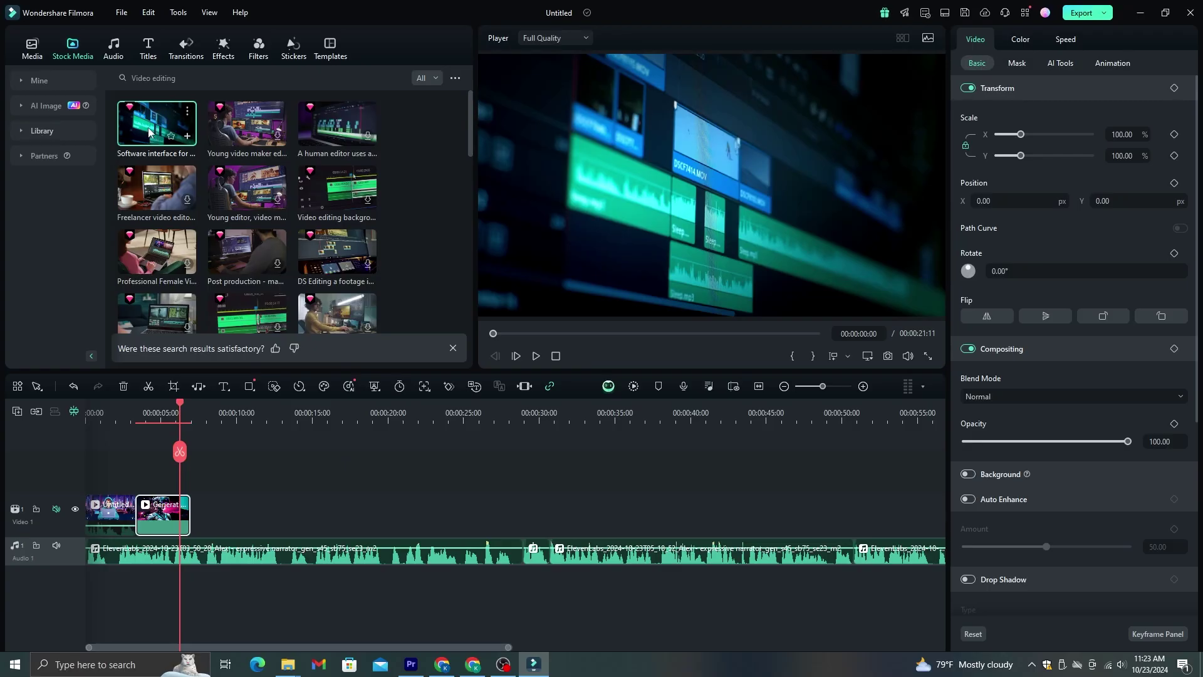
{"action": "left_click_drag", "start_coordinate": [220, 369], "coordinate": [201, 514]}
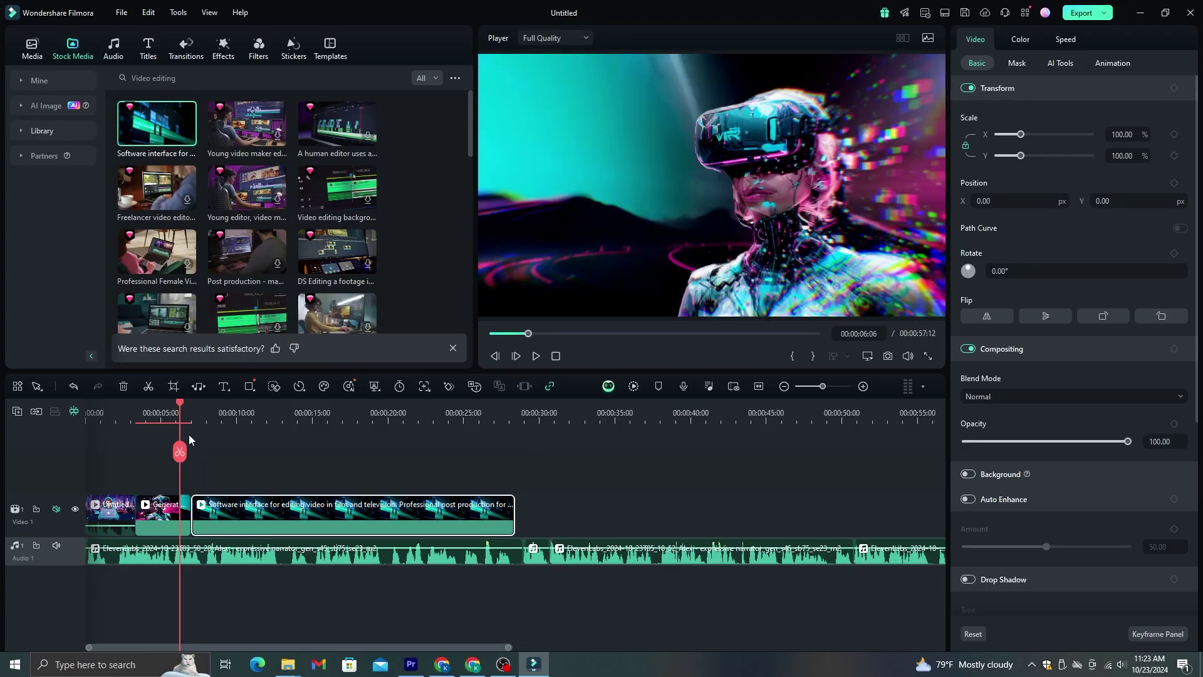
{"action": "key", "text": "space"}
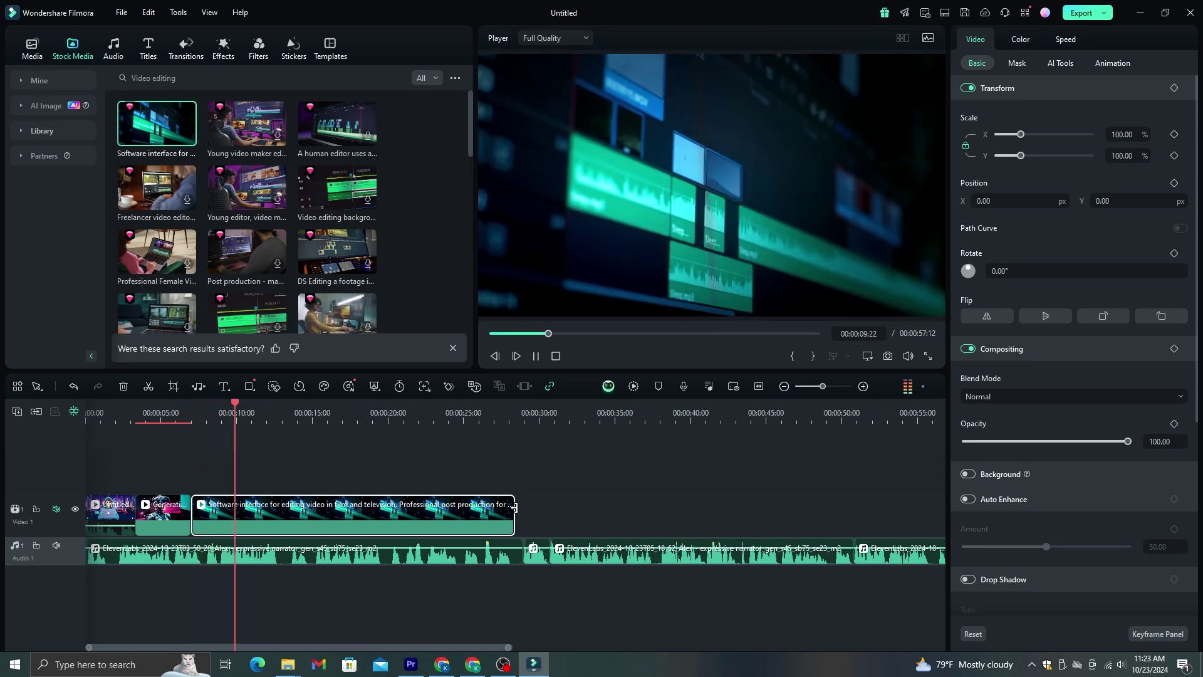
{"action": "left_click_drag", "start_coordinate": [362, 504], "coordinate": [244, 501]}
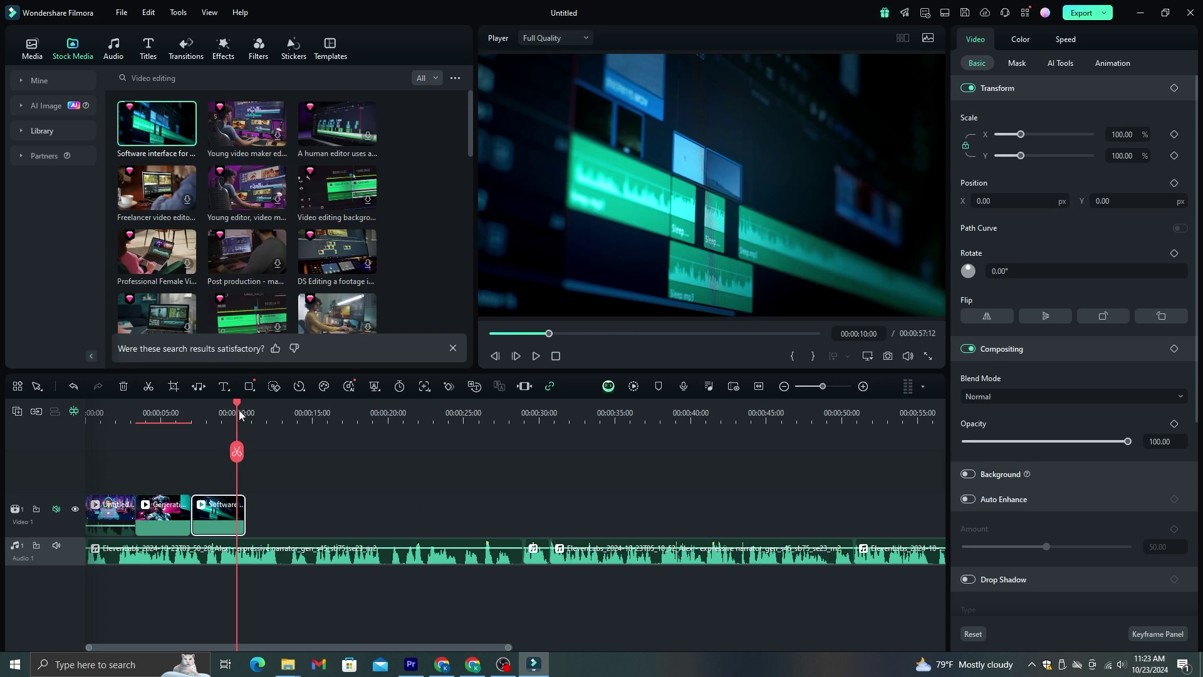
{"action": "left_click_drag", "start_coordinate": [221, 408], "coordinate": [131, 434]}
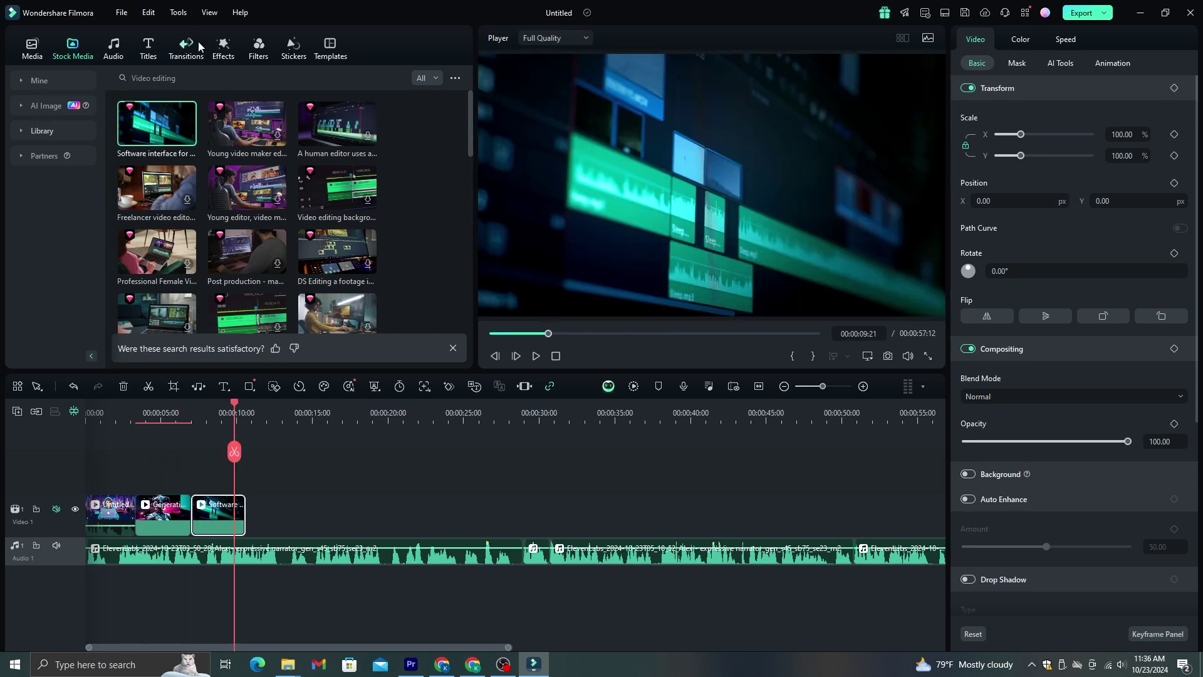
Place the Light category's Cinematic Transition 01 on the cut between the first two Video 1 clips
{"action": "left_click", "coordinate": [187, 48]}
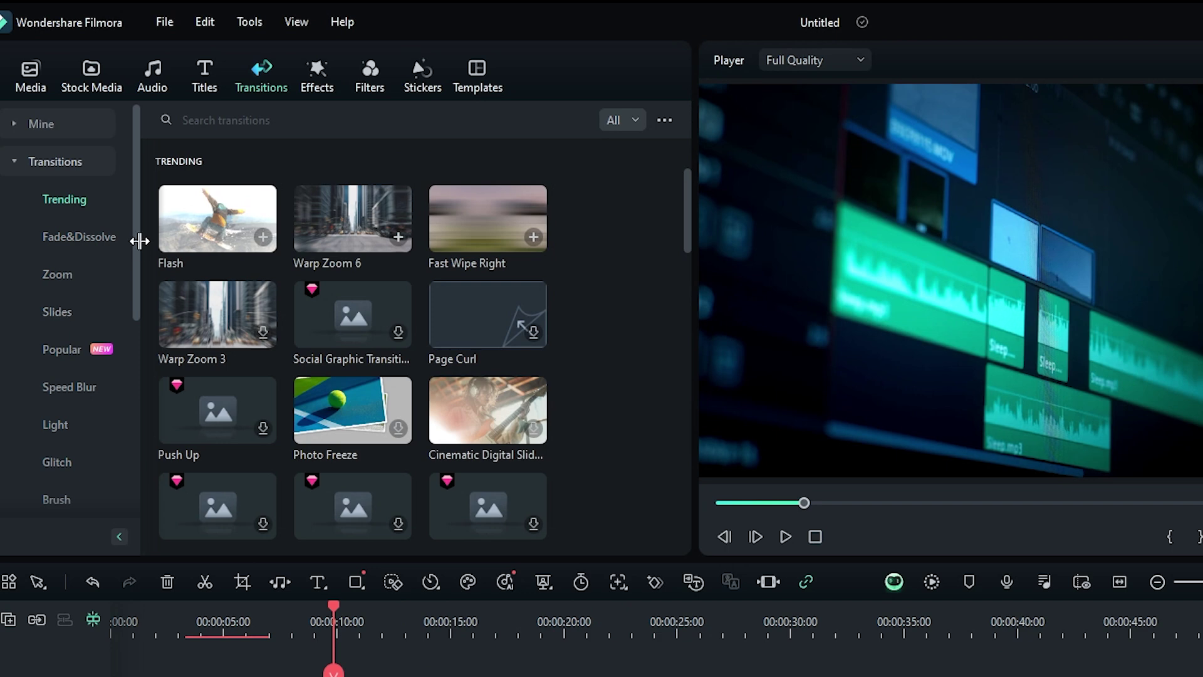
{"action": "left_click_drag", "start_coordinate": [137, 242], "coordinate": [138, 277]}
{"action": "left_click", "coordinate": [59, 349]}
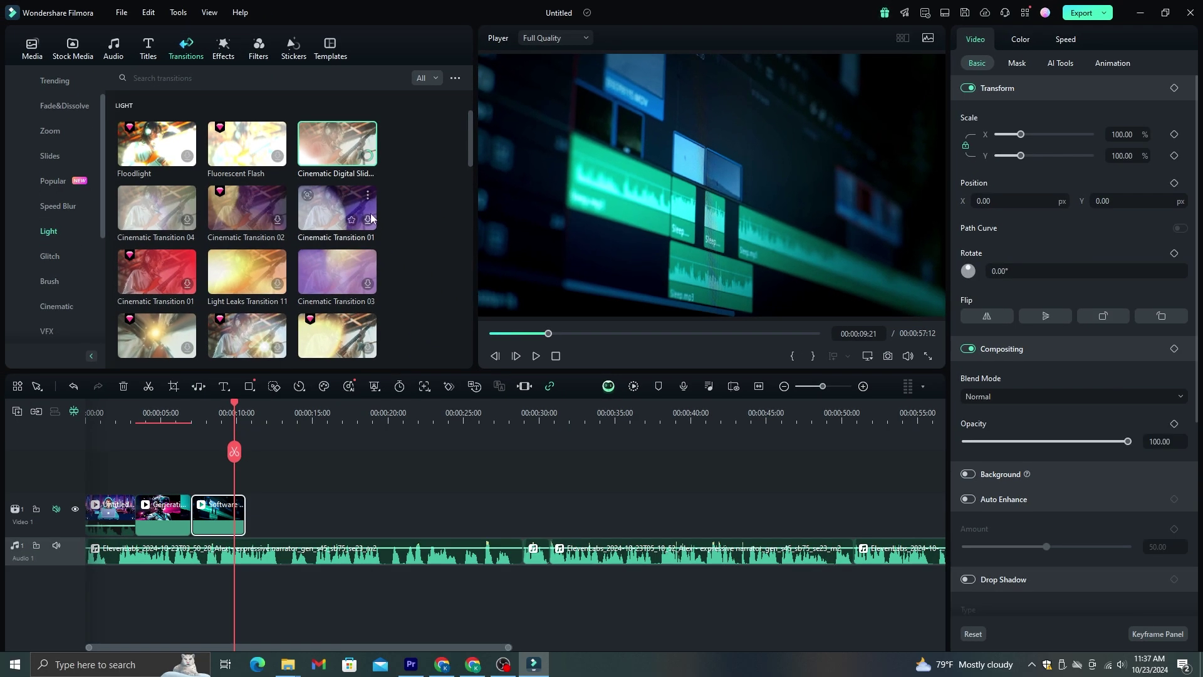
{"action": "left_click_drag", "start_coordinate": [371, 218], "coordinate": [287, 249]}
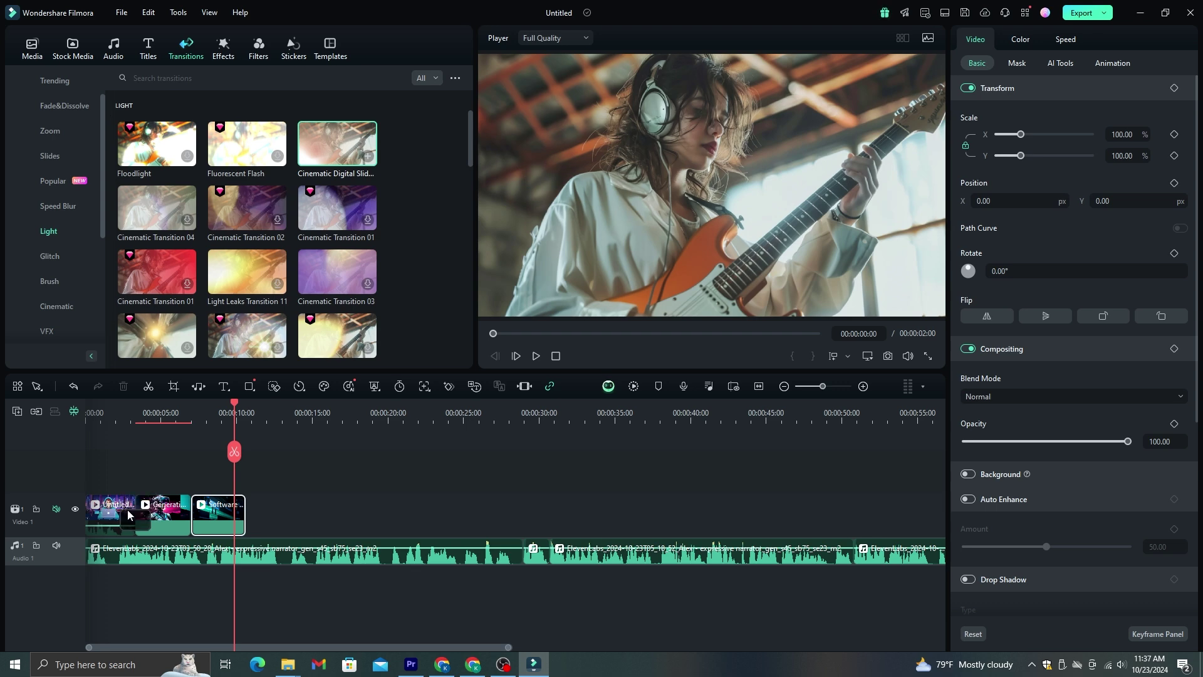
{"action": "left_click_drag", "start_coordinate": [128, 515], "coordinate": [129, 515]}
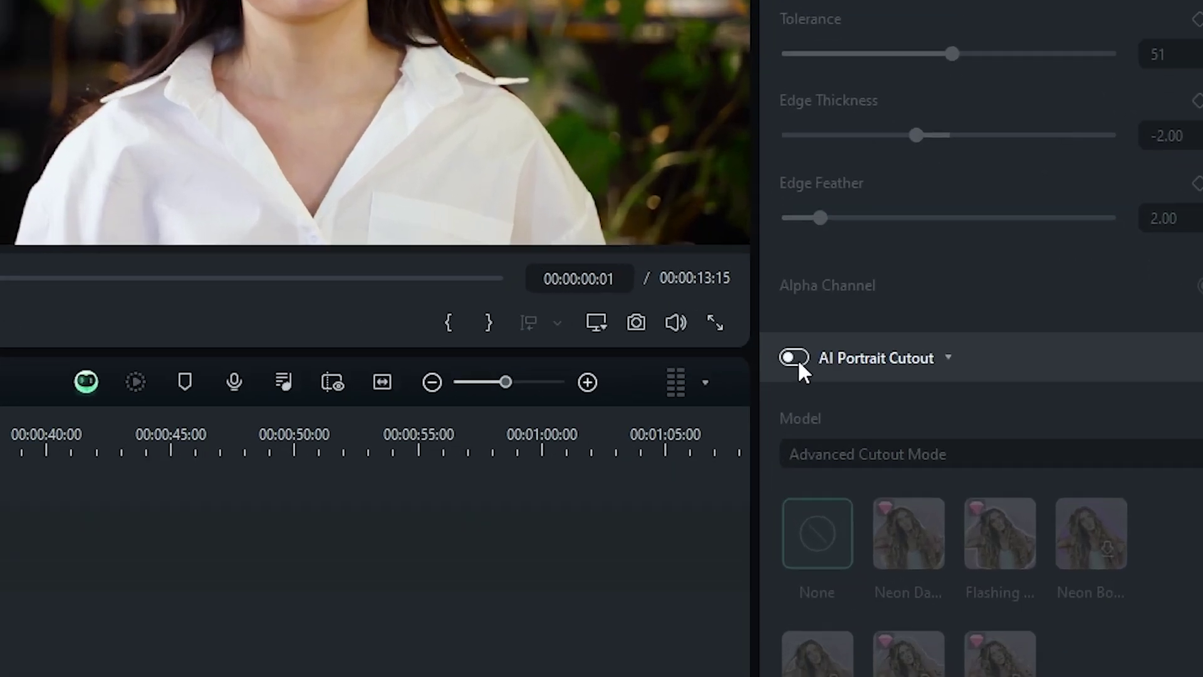
Turn on AI Portrait Cutout for the woman's clip so she appears against black
{"action": "left_click", "coordinate": [797, 360]}
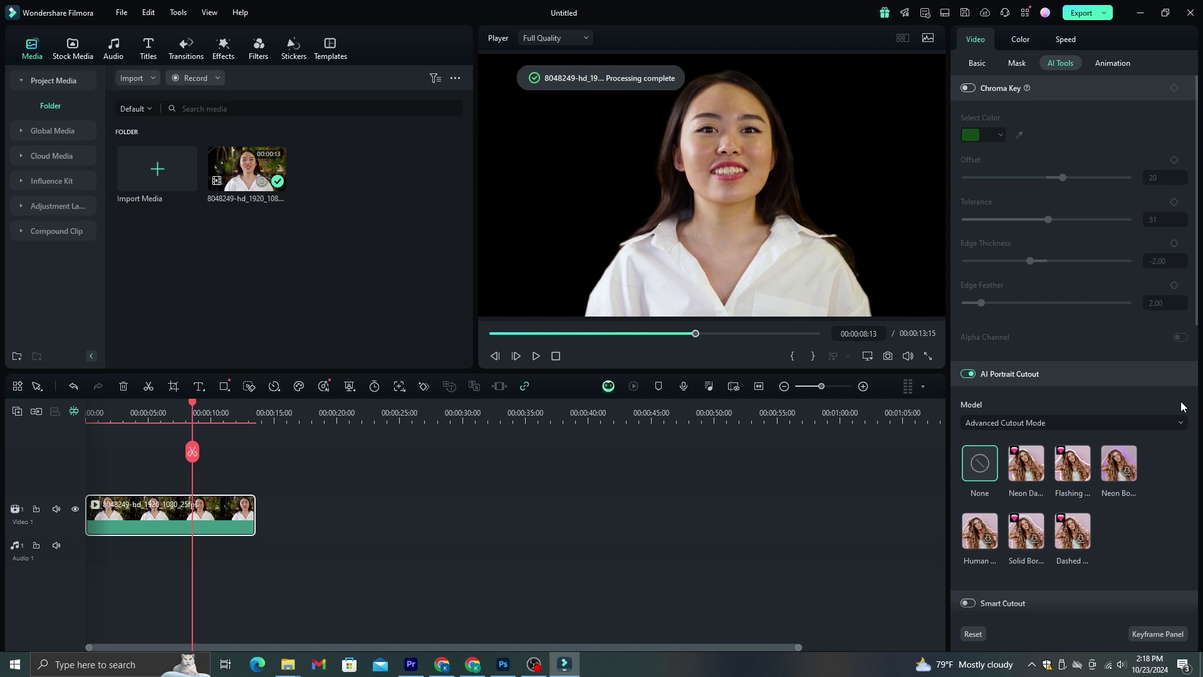
Try the neon and flashing outline effects on the speaker, then set the outline to None
{"action": "left_click", "coordinate": [1038, 469]}
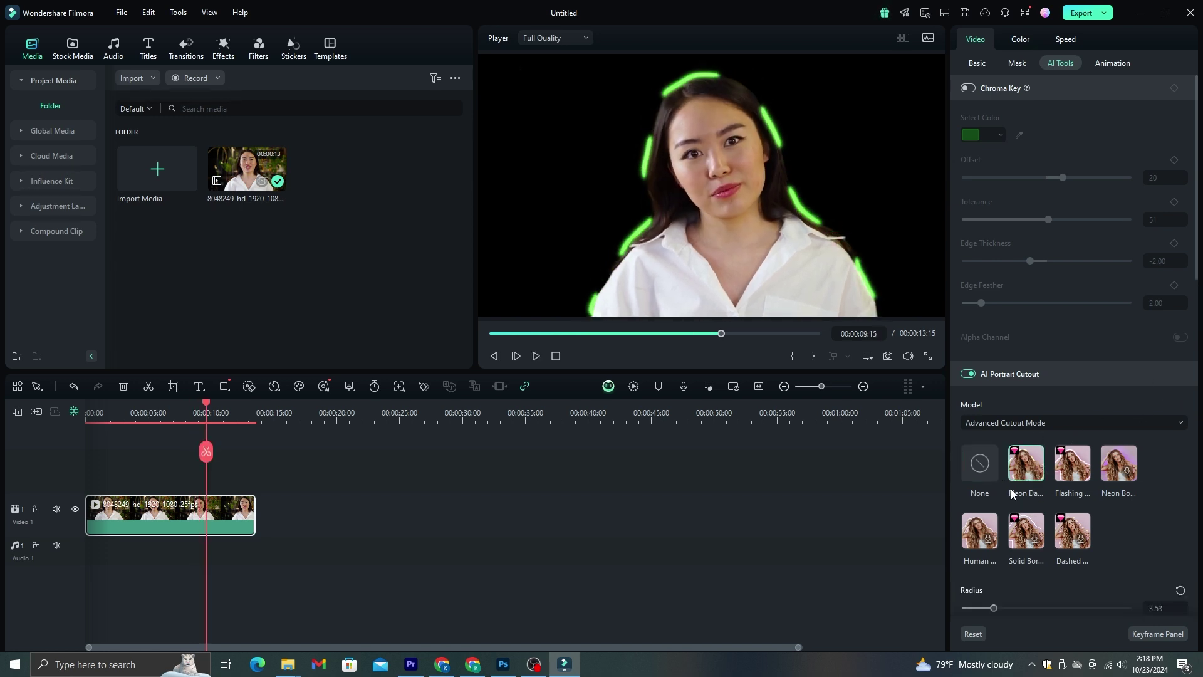
{"action": "left_click", "coordinate": [1068, 484]}
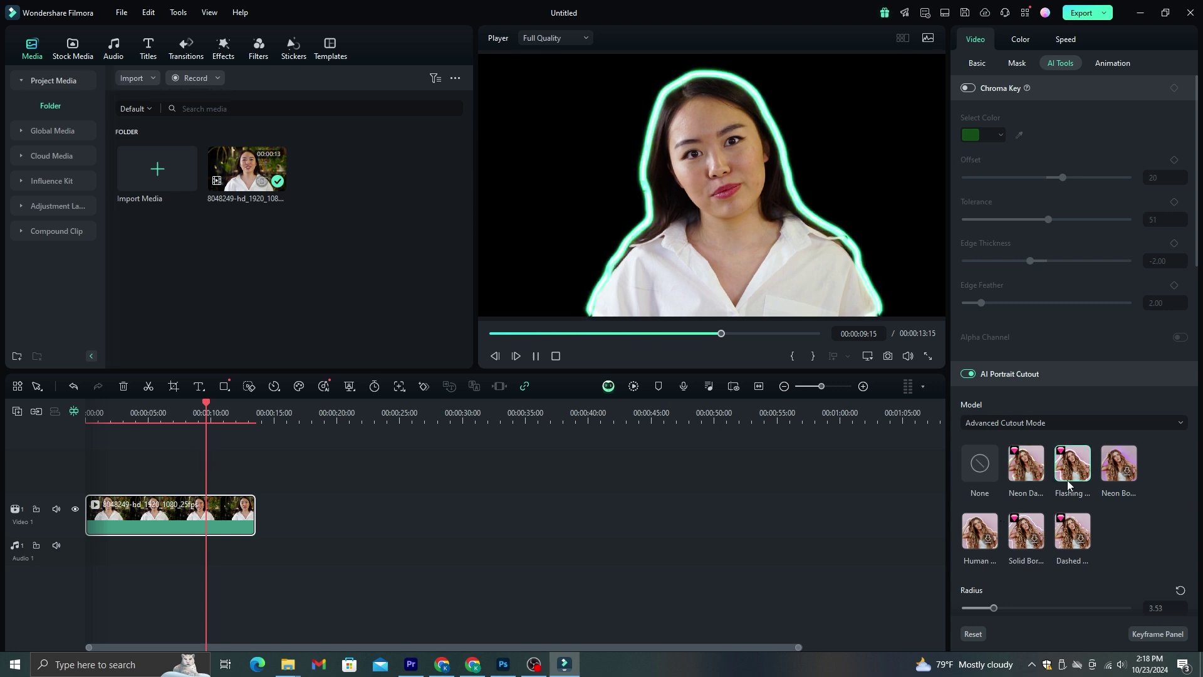
{"action": "left_click", "coordinate": [1035, 480]}
{"action": "left_click", "coordinate": [992, 470]}
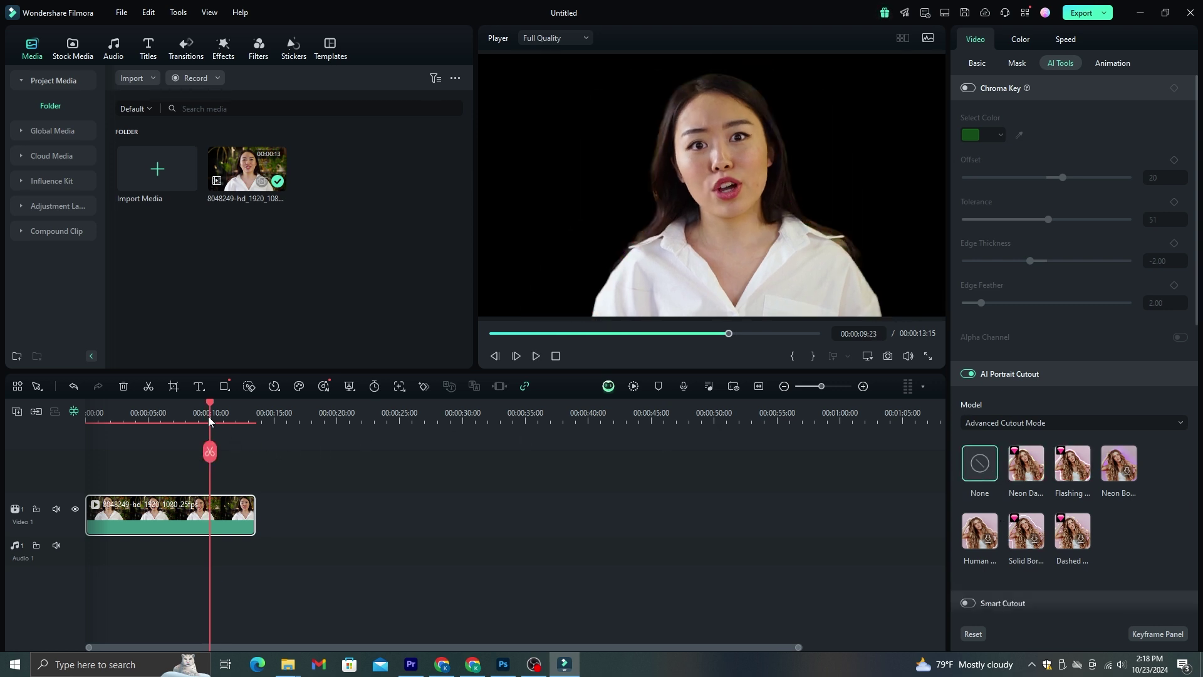
{"action": "left_click_drag", "start_coordinate": [210, 420], "coordinate": [115, 421]}
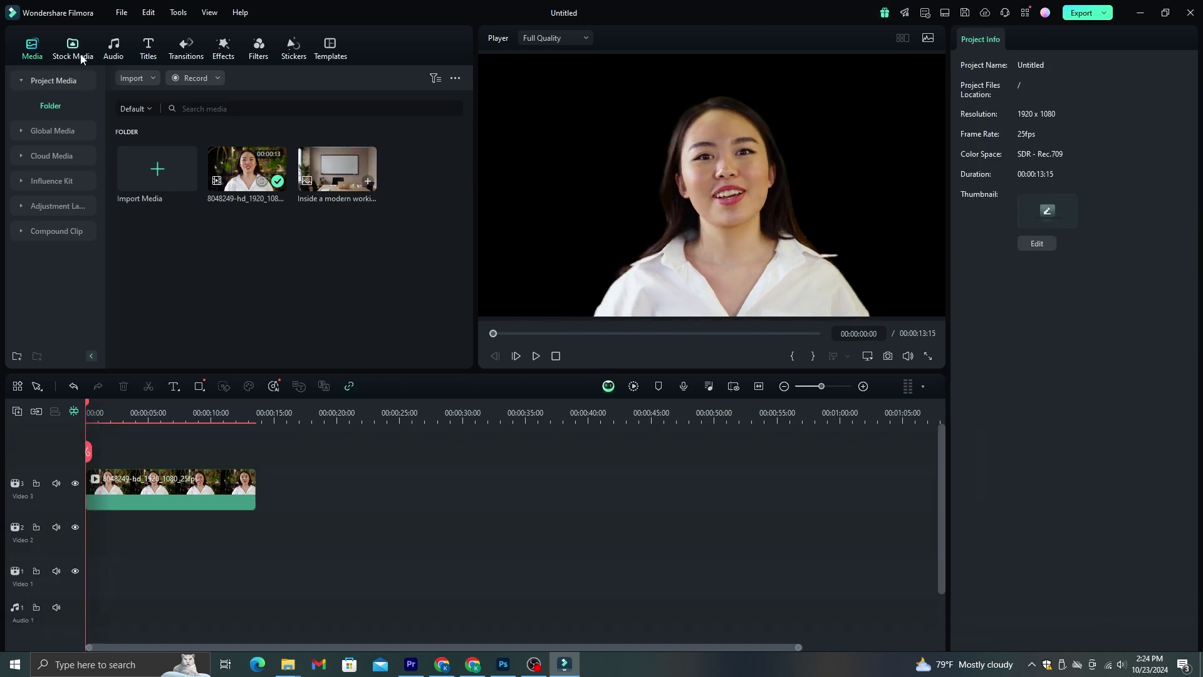
Generate AI images of a modern office room with a whiteboard from the pasted prompt
{"action": "left_click", "coordinate": [74, 54]}
{"action": "left_click", "coordinate": [42, 106]}
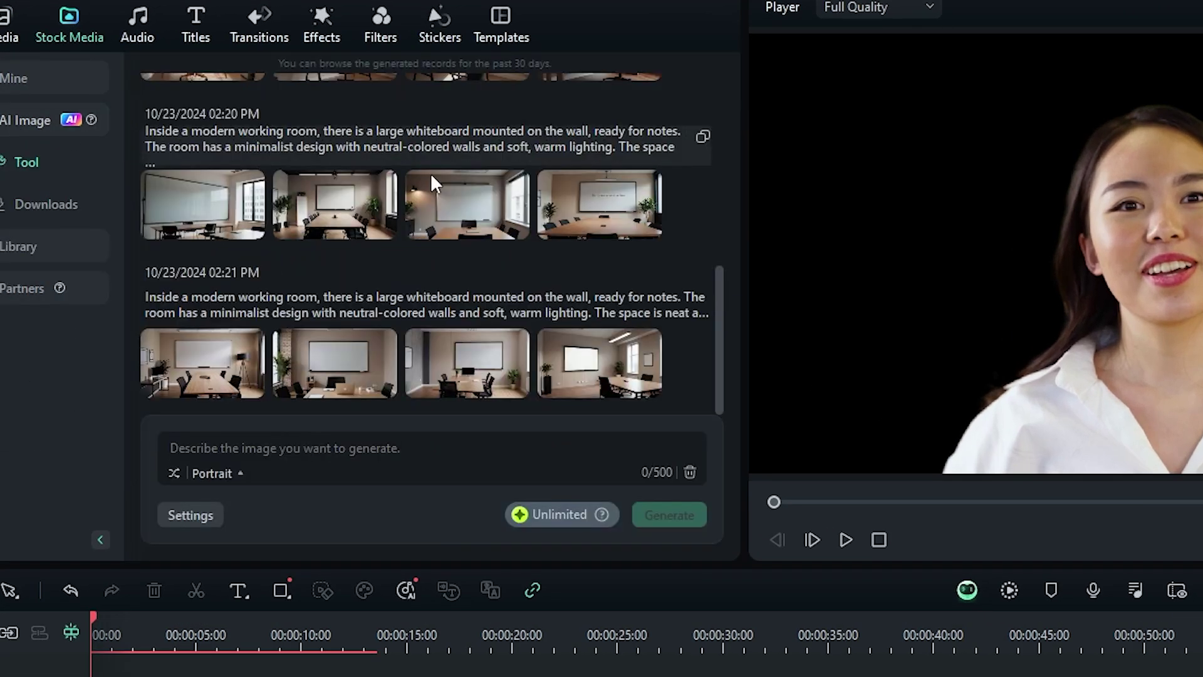
{"action": "left_click_drag", "start_coordinate": [718, 361], "coordinate": [421, 175]}
{"action": "left_click_drag", "start_coordinate": [720, 168], "coordinate": [716, 332]}
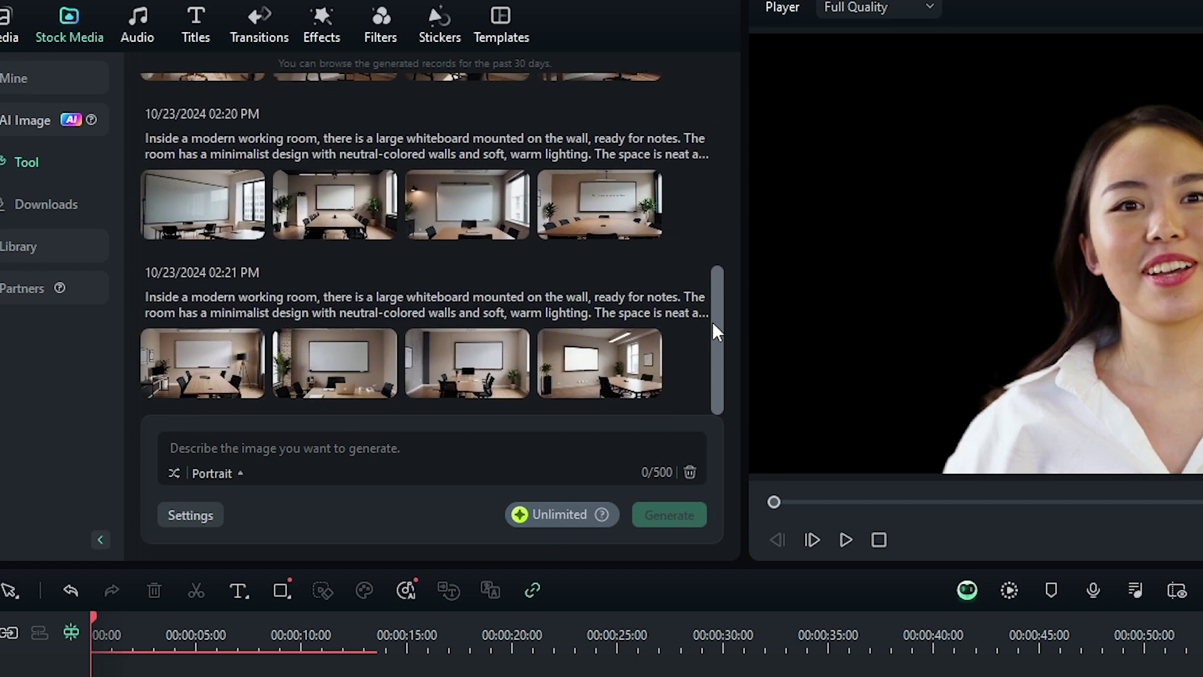
{"action": "left_click", "coordinate": [210, 461]}
{"action": "key", "text": "ctrl+v"}
{"action": "left_click", "coordinate": [669, 514]}
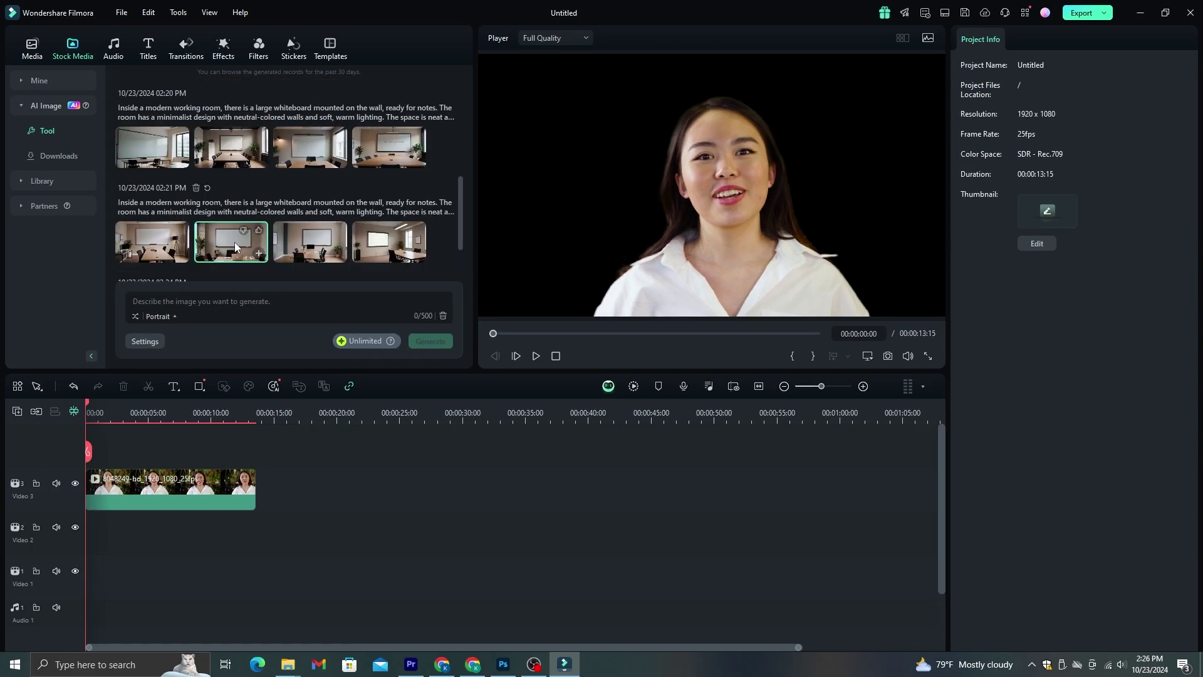
Put a generated office image on Video 2 behind the speaker and resize her clip
{"action": "left_click_drag", "start_coordinate": [234, 242], "coordinate": [251, 525]}
{"action": "key", "text": "space"}
{"action": "left_click", "coordinate": [818, 83]}
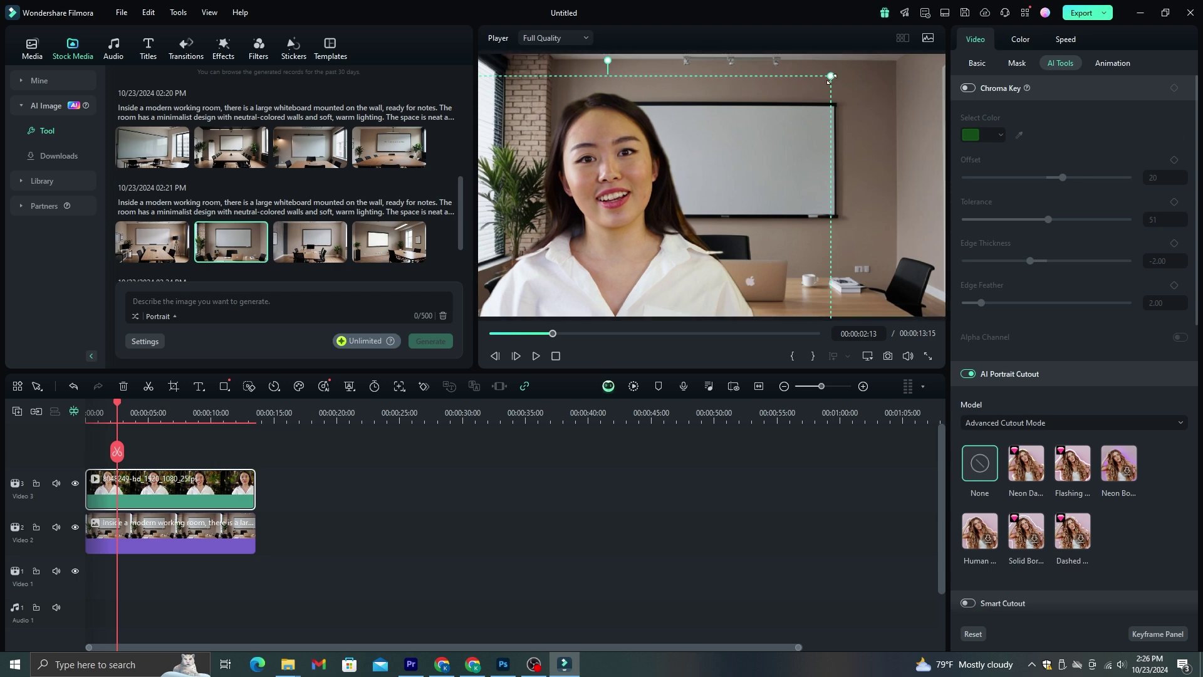
{"action": "left_click_drag", "start_coordinate": [830, 78], "coordinate": [829, 74]}
Nudge the speaker, then import the PASSIVE INCOME thumbnail and place it on a new top track
{"action": "mouse_move", "coordinate": [655, 237]}
{"action": "left_mouse_down"}
{"action": "mouse_move", "coordinate": [683, 247]}
{"action": "mouse_move", "coordinate": [671, 243]}
{"action": "left_mouse_up"}
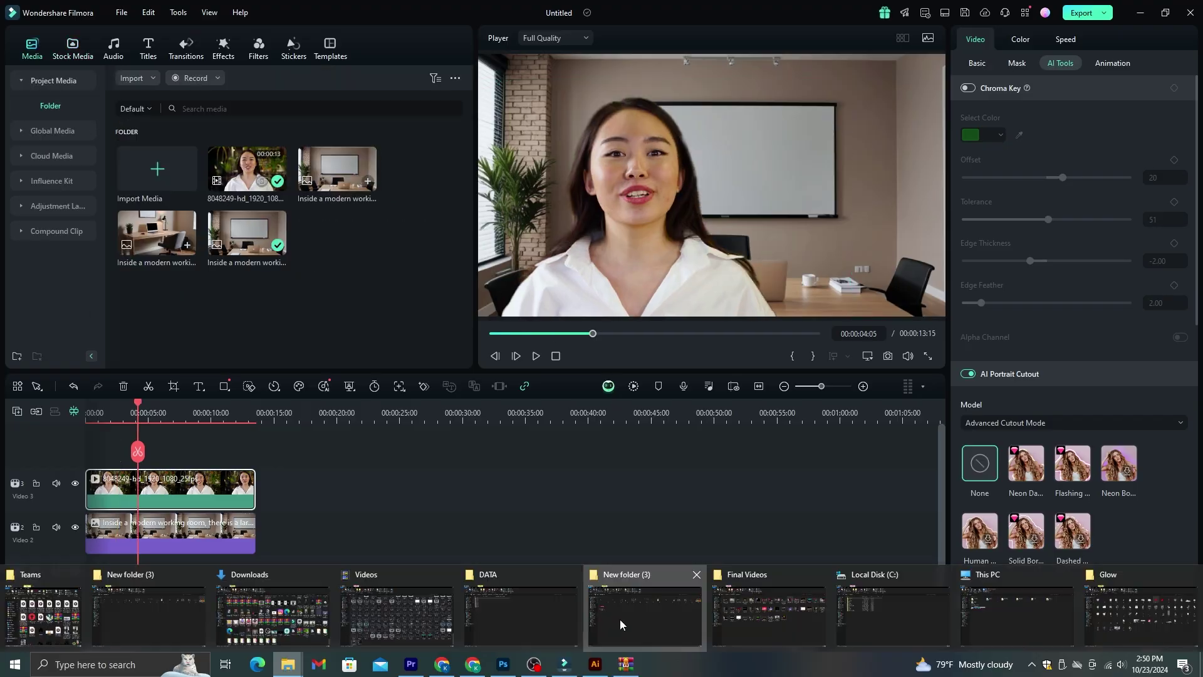
{"action": "left_click", "coordinate": [620, 623]}
{"action": "left_click_drag", "start_coordinate": [148, 236], "coordinate": [305, 322]}
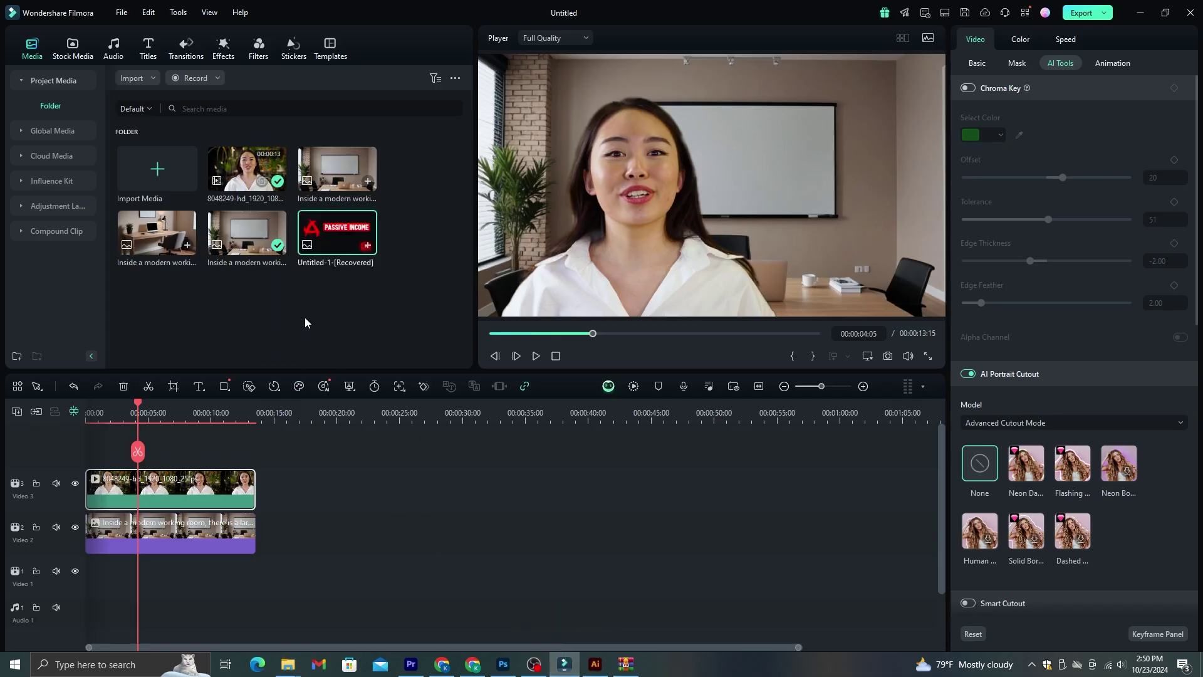
{"action": "left_click_drag", "start_coordinate": [338, 233], "coordinate": [255, 490]}
Shrink and reposition the PASSIVE INCOME overlay, then move the presenter clip above it
{"action": "left_click_drag", "start_coordinate": [481, 317], "coordinate": [680, 190]}
{"action": "left_click_drag", "start_coordinate": [813, 110], "coordinate": [753, 135]}
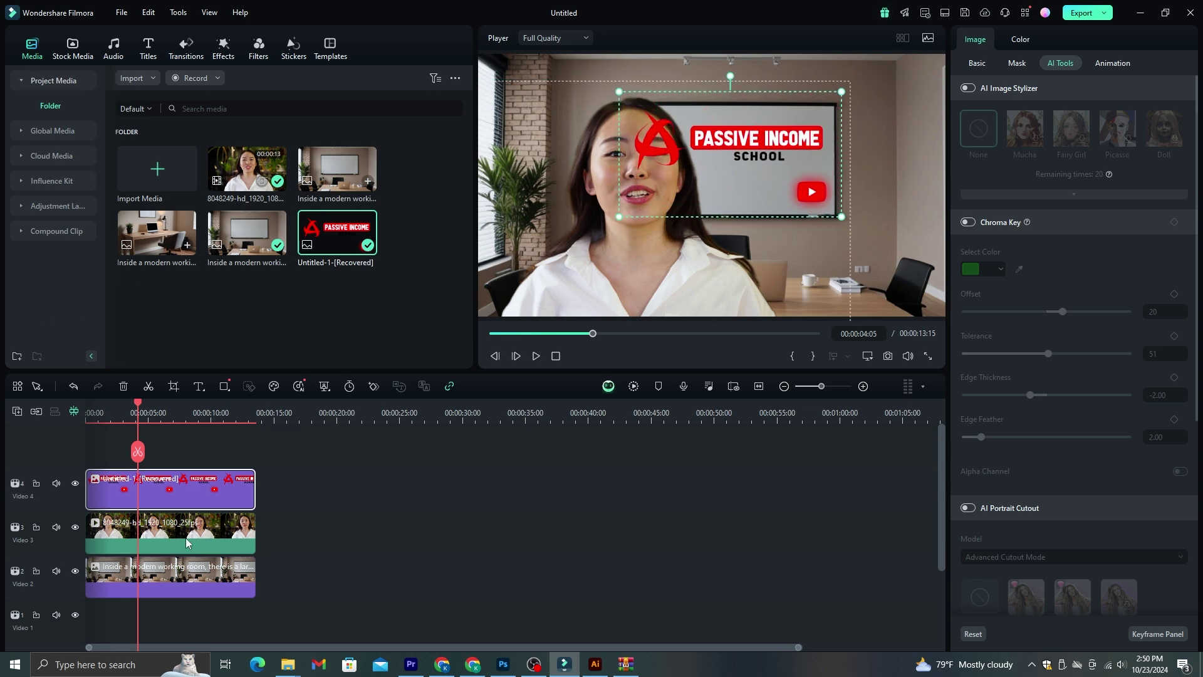
{"action": "left_click_drag", "start_coordinate": [186, 542], "coordinate": [185, 454]}
{"action": "left_click", "coordinate": [766, 224]}
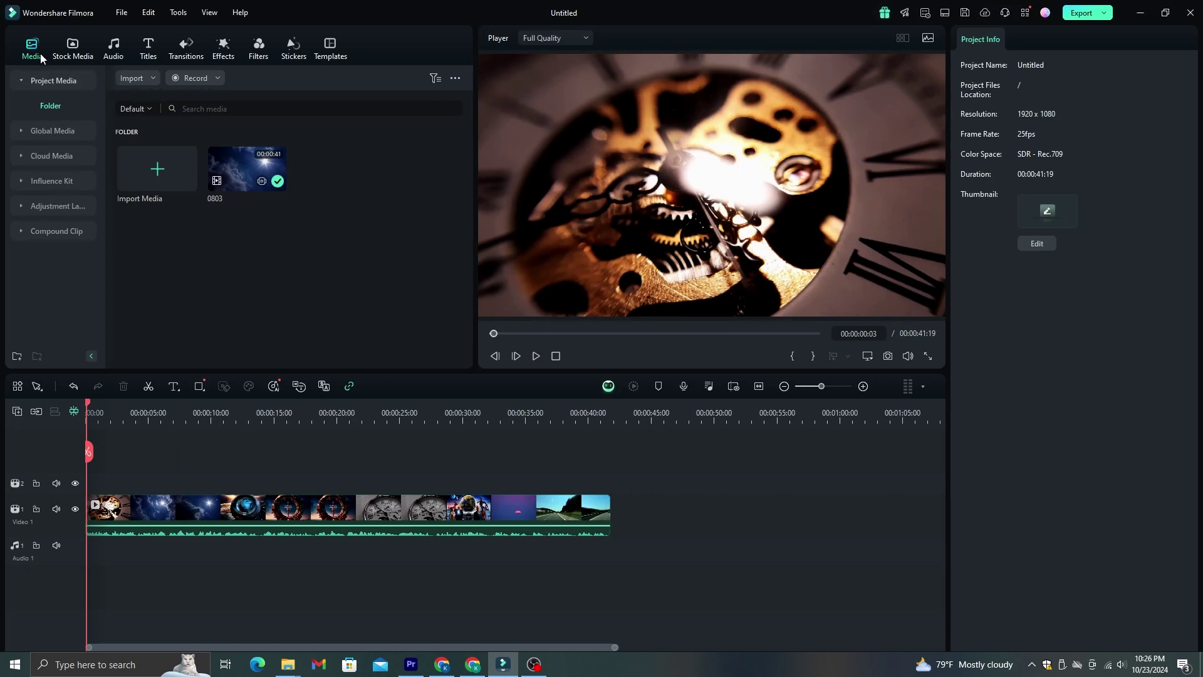
Transcribe the entire timeline into English (US) title captions with Speech to Text
{"action": "left_click", "coordinate": [149, 49]}
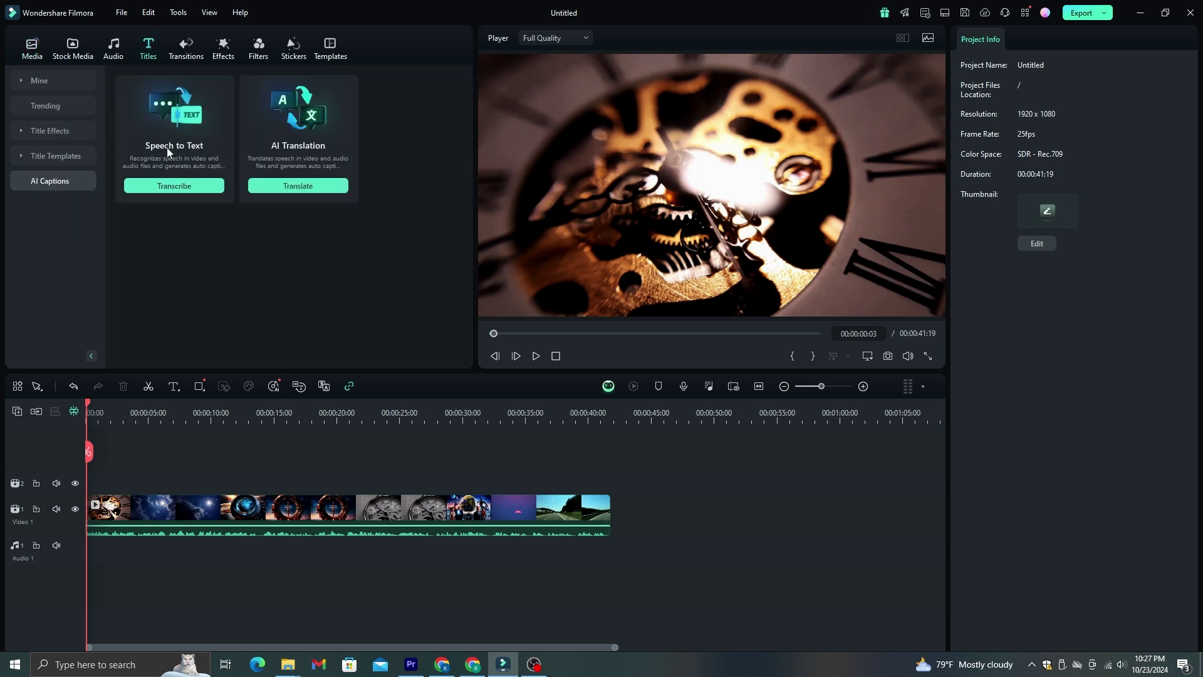
{"action": "left_click", "coordinate": [178, 188]}
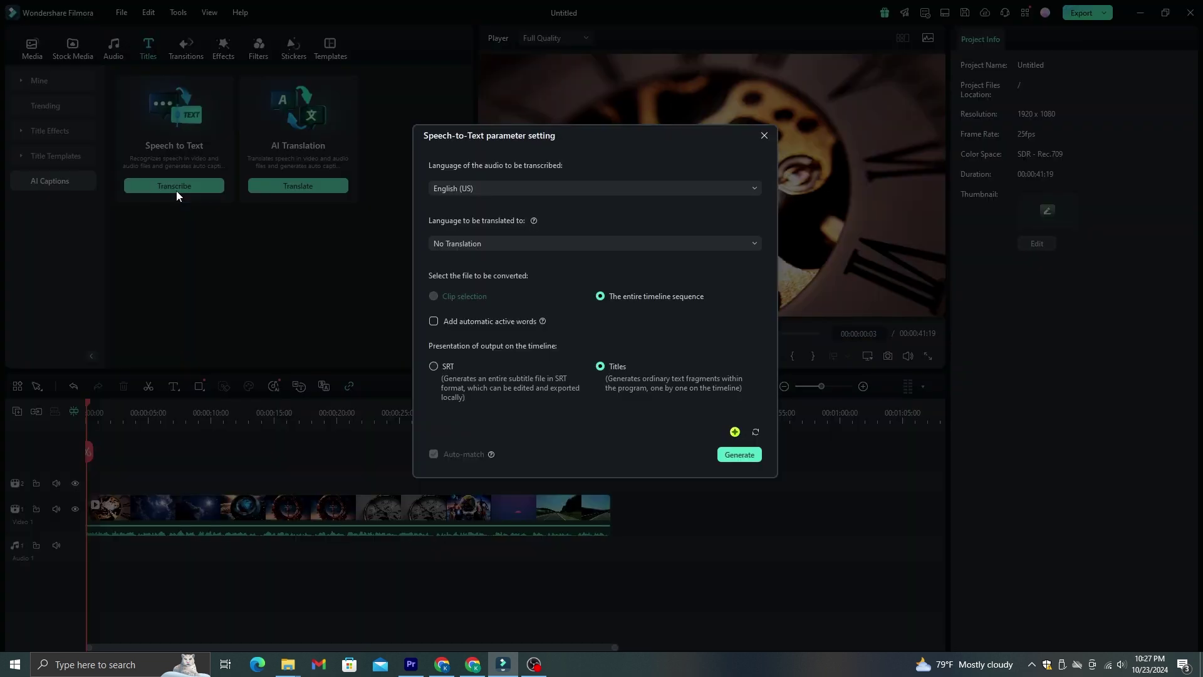
{"action": "left_click", "coordinate": [499, 185]}
{"action": "left_click", "coordinate": [480, 211]}
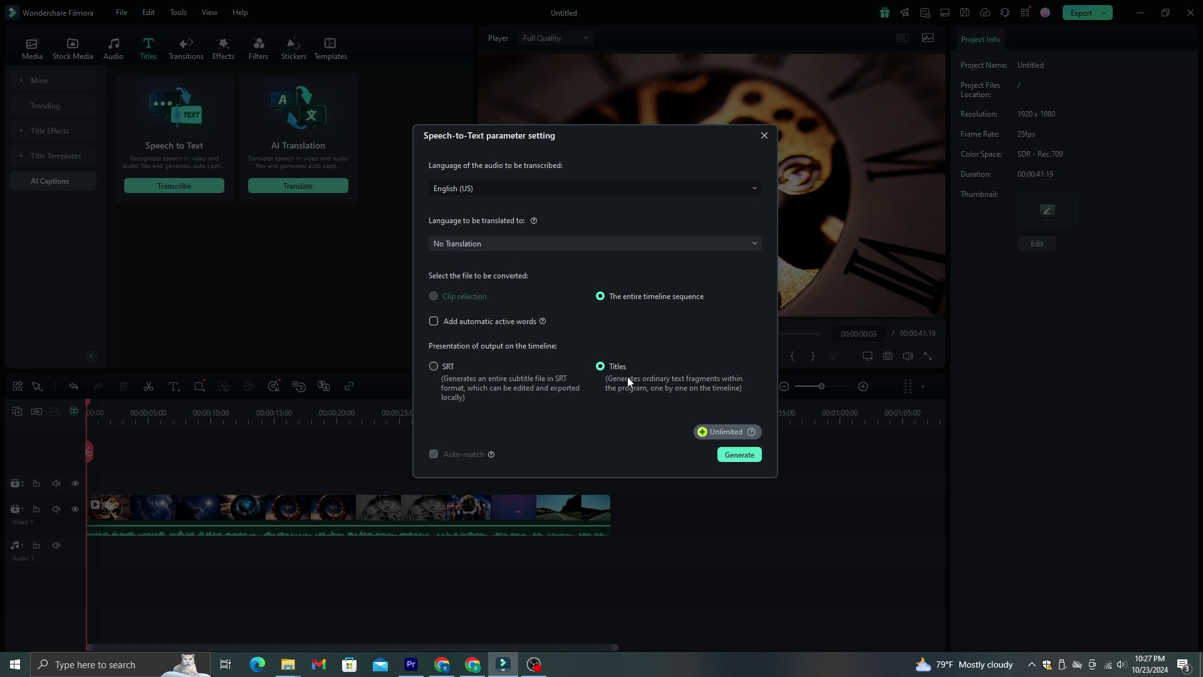
{"action": "left_click", "coordinate": [738, 455]}
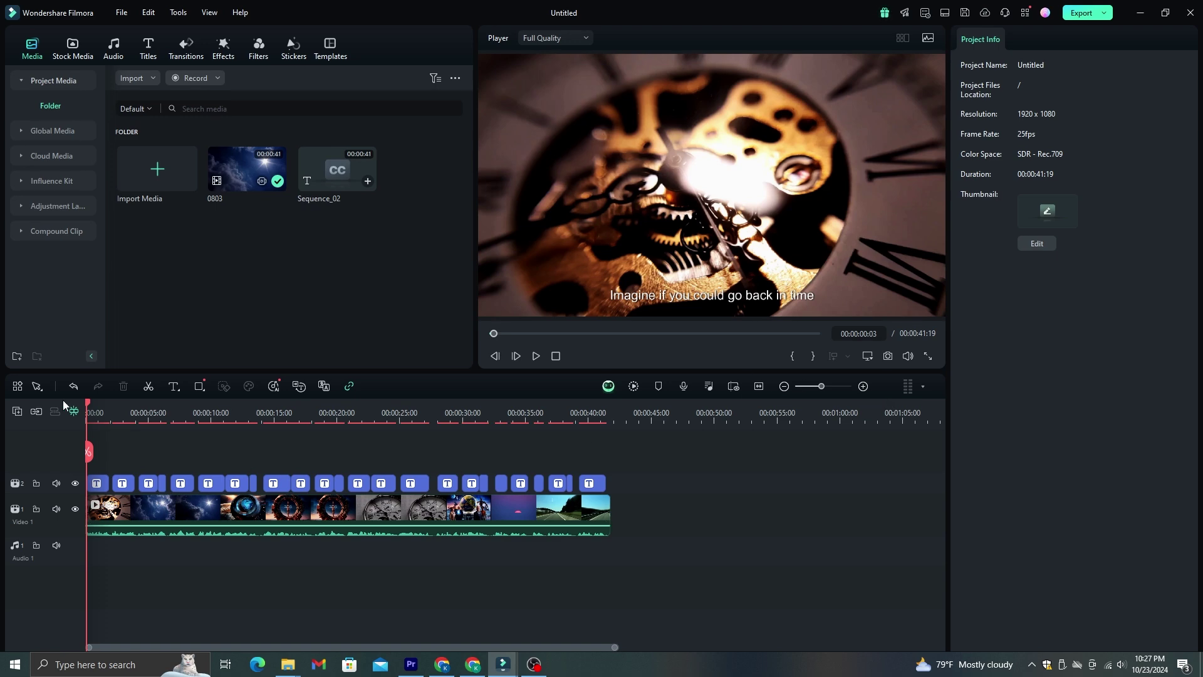
Select all 24 caption clips and set their font to Blockletter at size 44
{"action": "left_click_drag", "start_coordinate": [84, 402], "coordinate": [524, 471]}
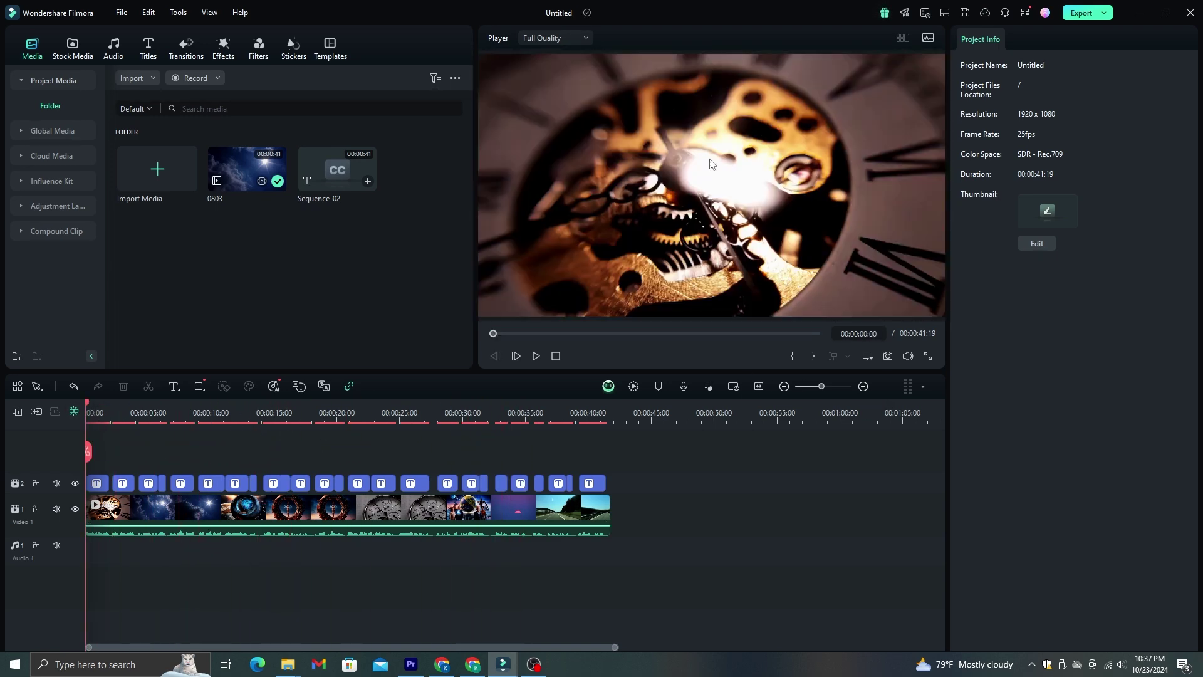
{"action": "left_click_drag", "start_coordinate": [510, 465], "coordinate": [104, 489]}
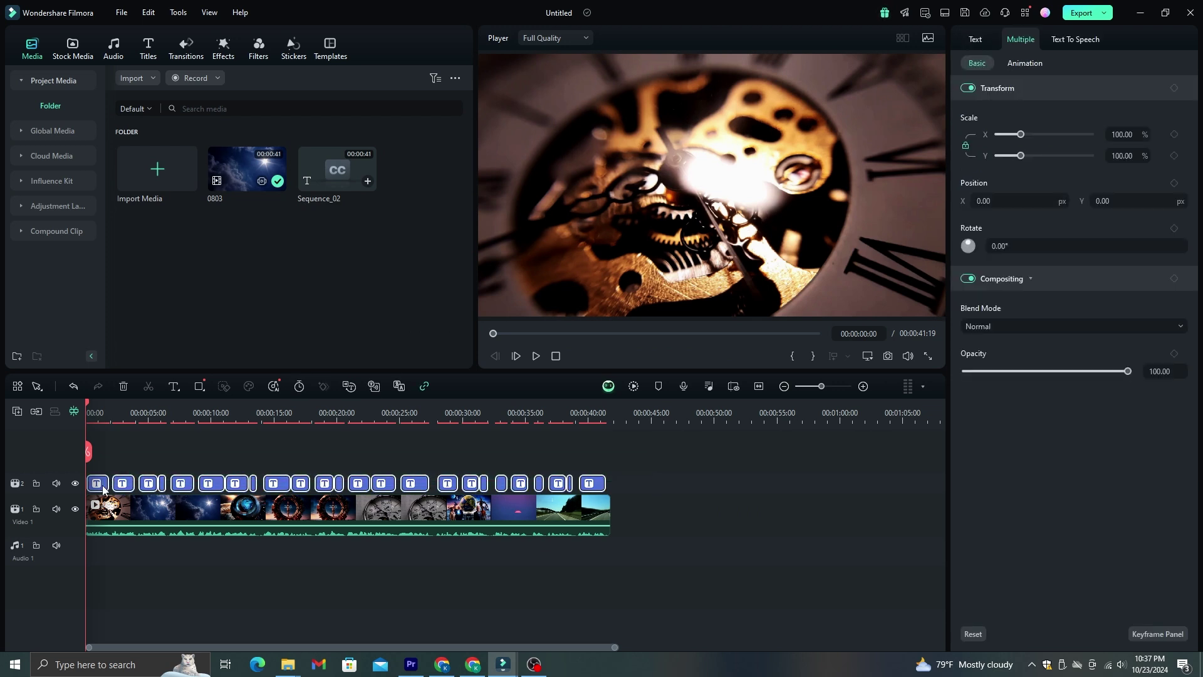
{"action": "left_click_drag", "start_coordinate": [87, 408], "coordinate": [96, 409]}
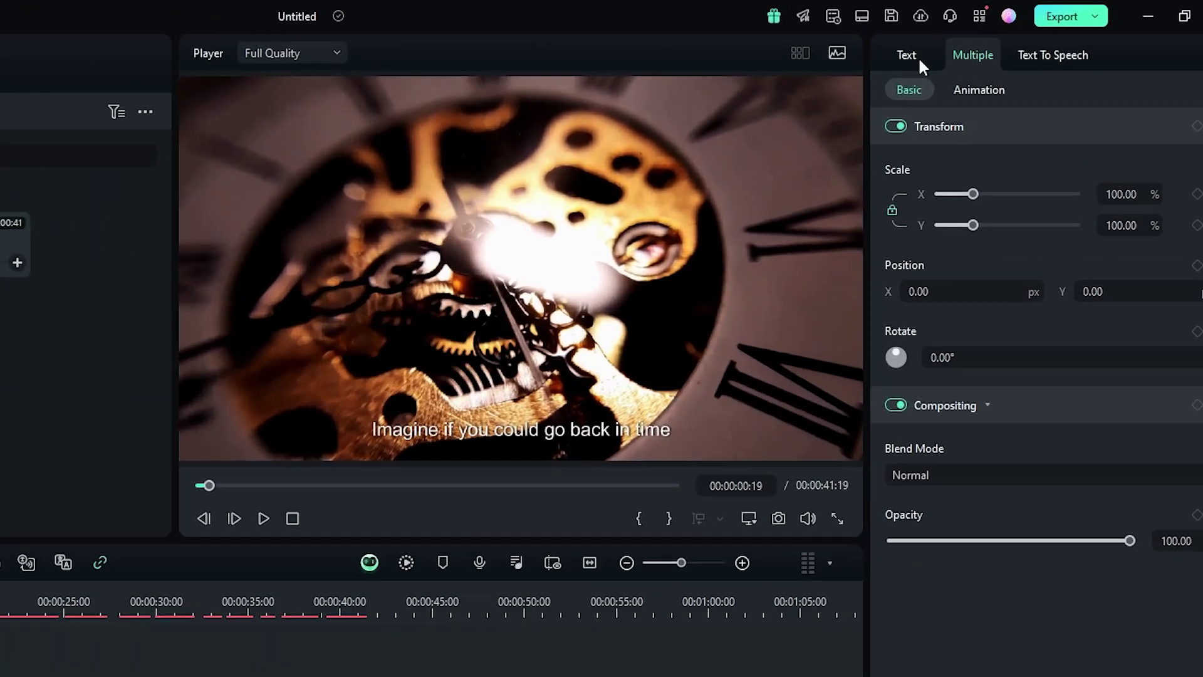
{"action": "left_click", "coordinate": [978, 40]}
{"action": "left_click", "coordinate": [1004, 119]}
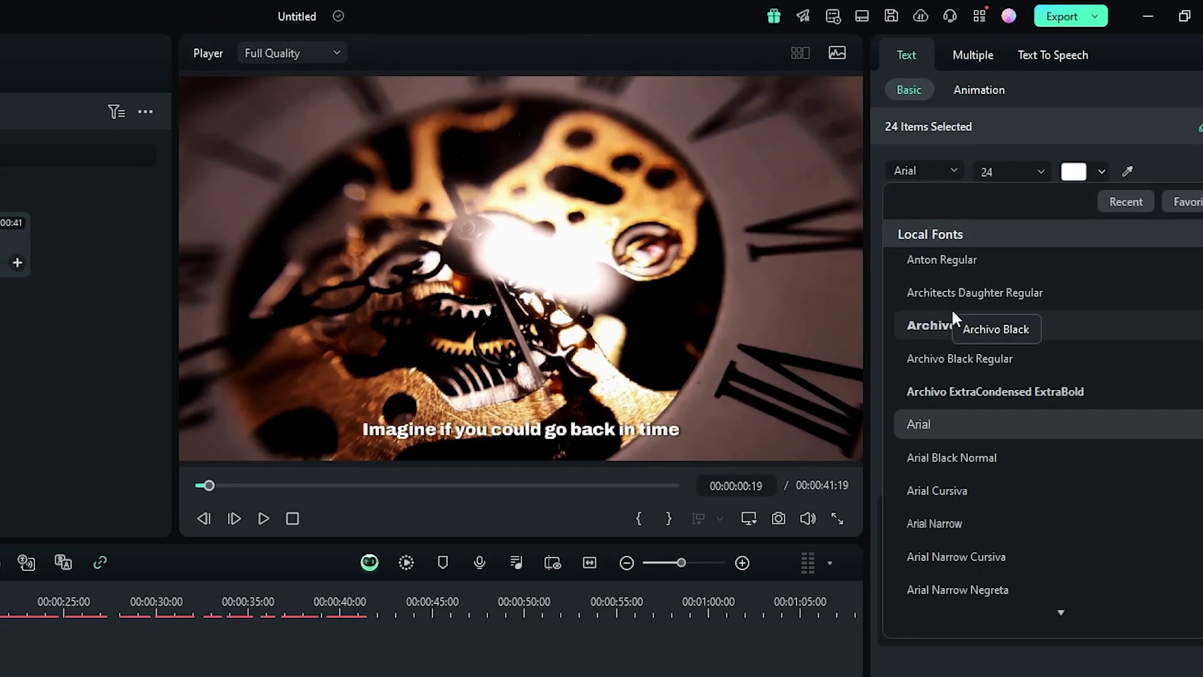
{"action": "scroll", "coordinate": [950, 310], "scroll_direction": "down", "scroll_amount": 3}
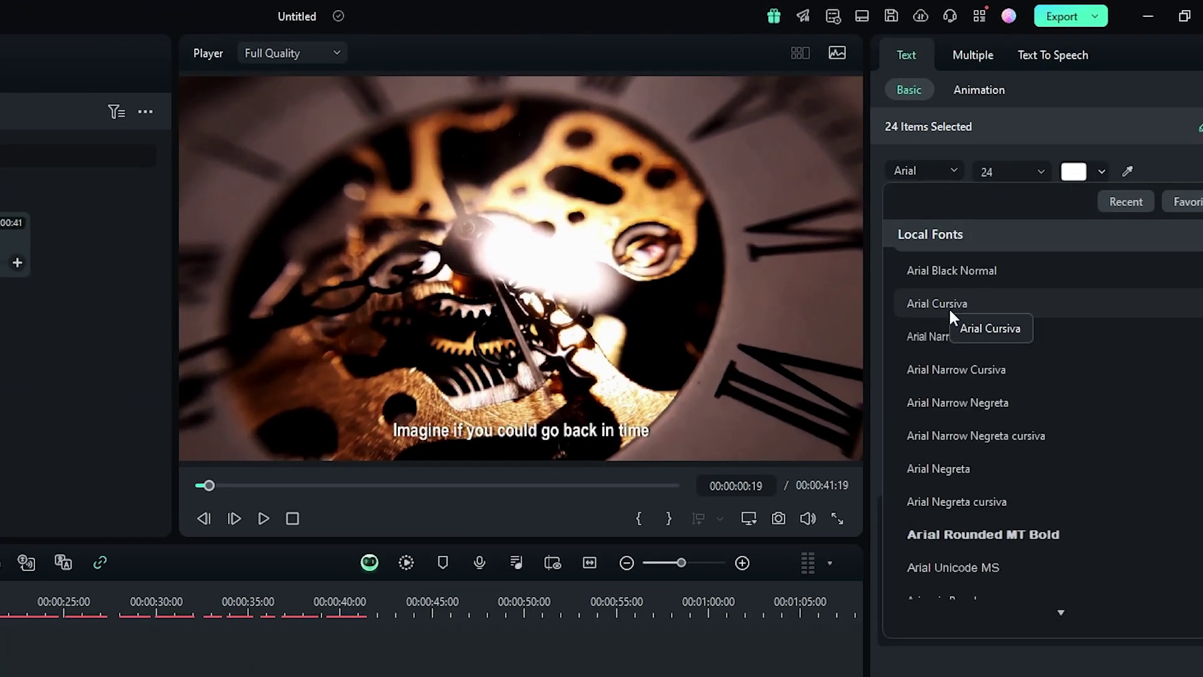
{"action": "scroll", "coordinate": [950, 310], "scroll_direction": "down", "scroll_amount": 3}
{"action": "scroll", "coordinate": [951, 333], "scroll_direction": "down", "scroll_amount": 4}
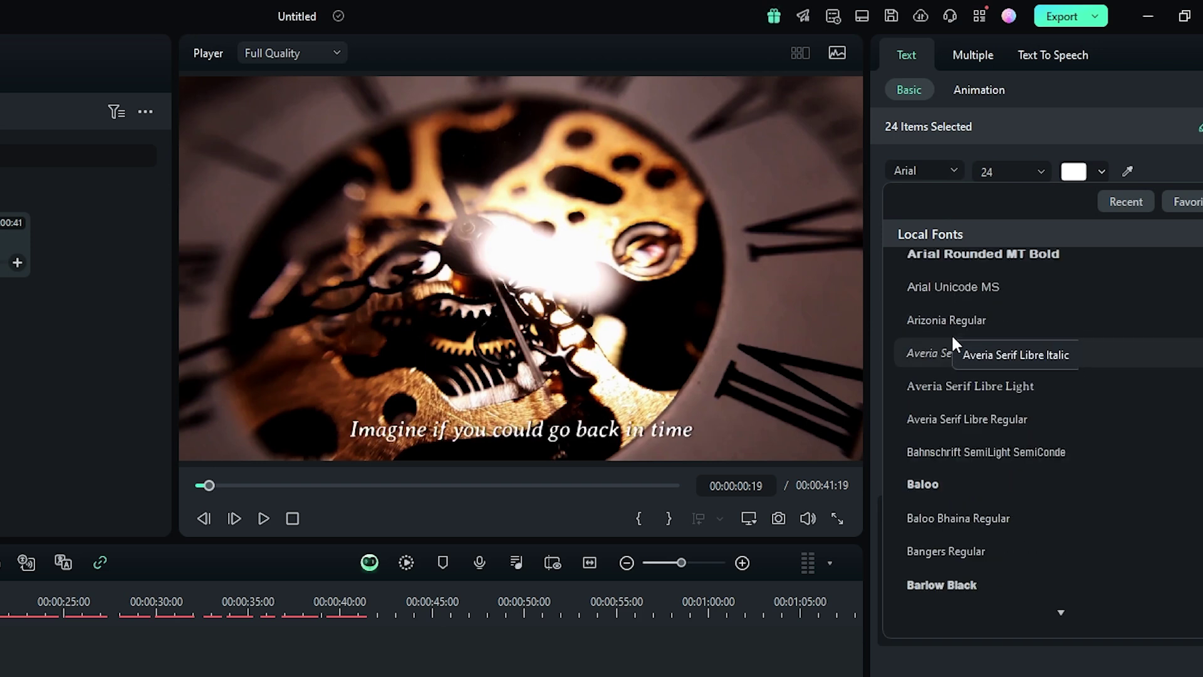
{"action": "scroll", "coordinate": [950, 398], "scroll_direction": "down", "scroll_amount": 3}
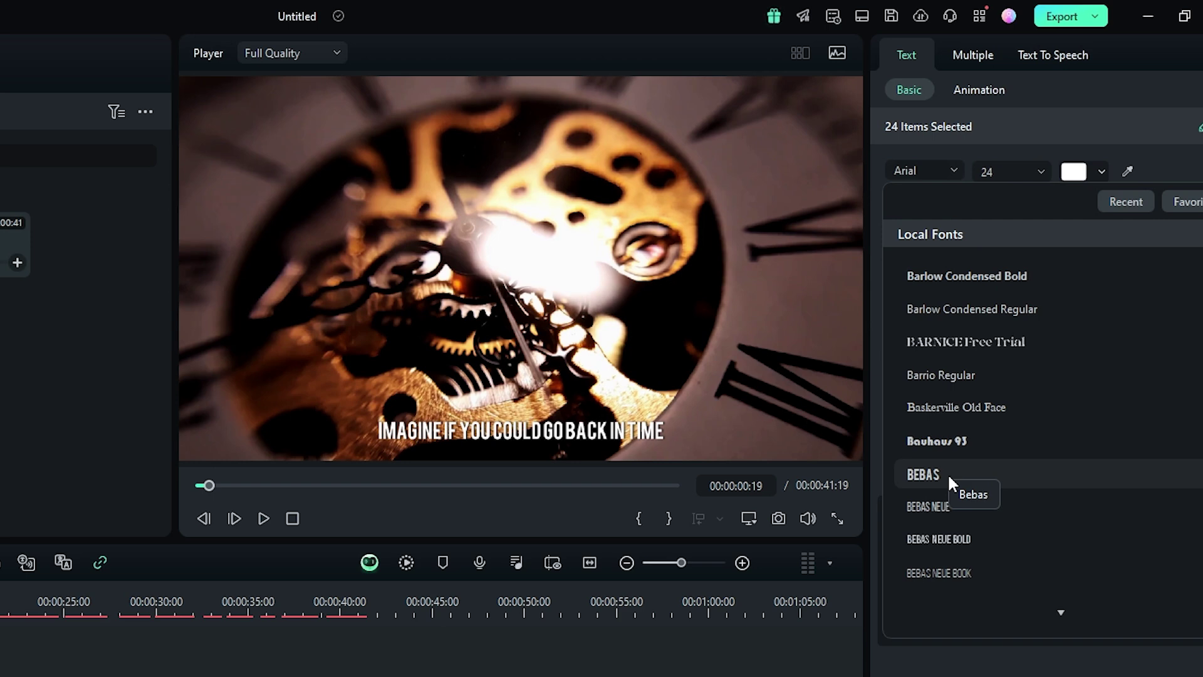
{"action": "scroll", "coordinate": [948, 479], "scroll_direction": "down", "scroll_amount": 6}
{"action": "scroll", "coordinate": [931, 291], "scroll_direction": "down", "scroll_amount": 3}
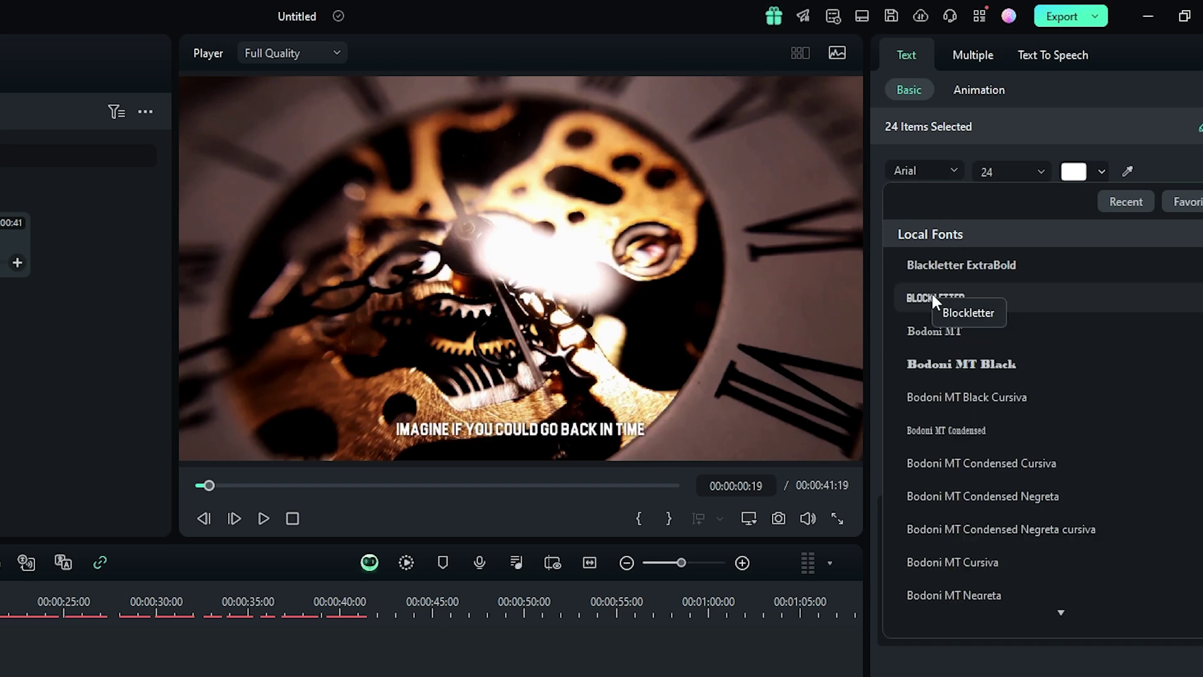
{"action": "left_click", "coordinate": [931, 291]}
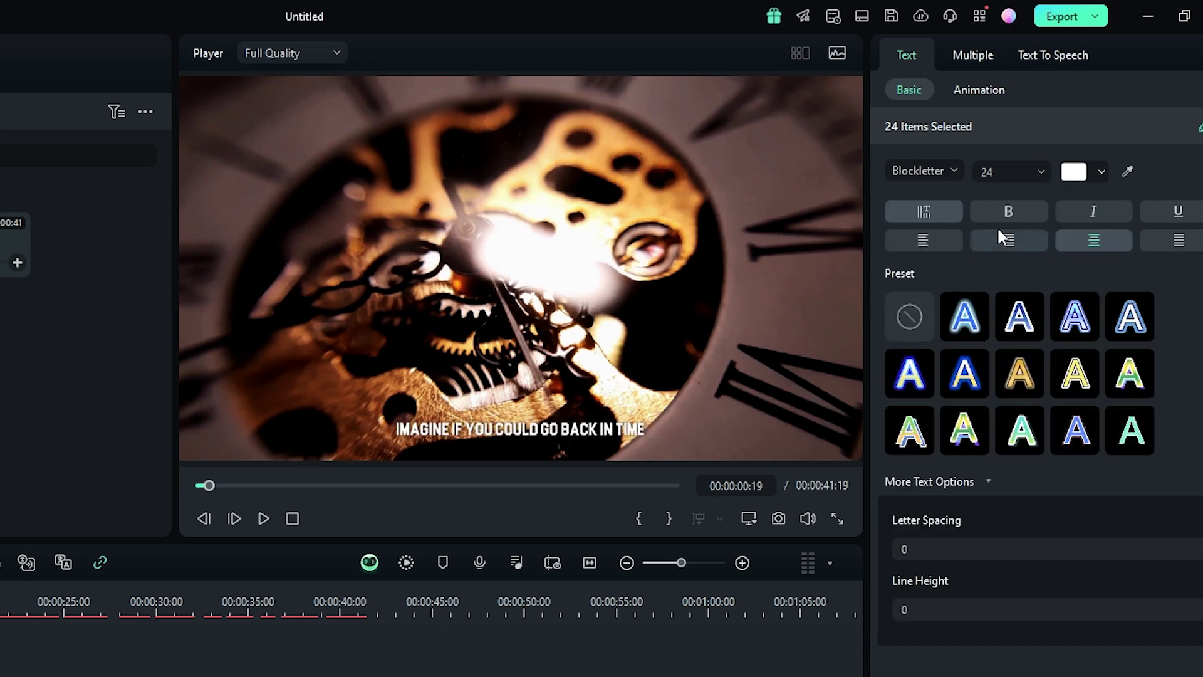
{"action": "left_click", "coordinate": [1040, 172]}
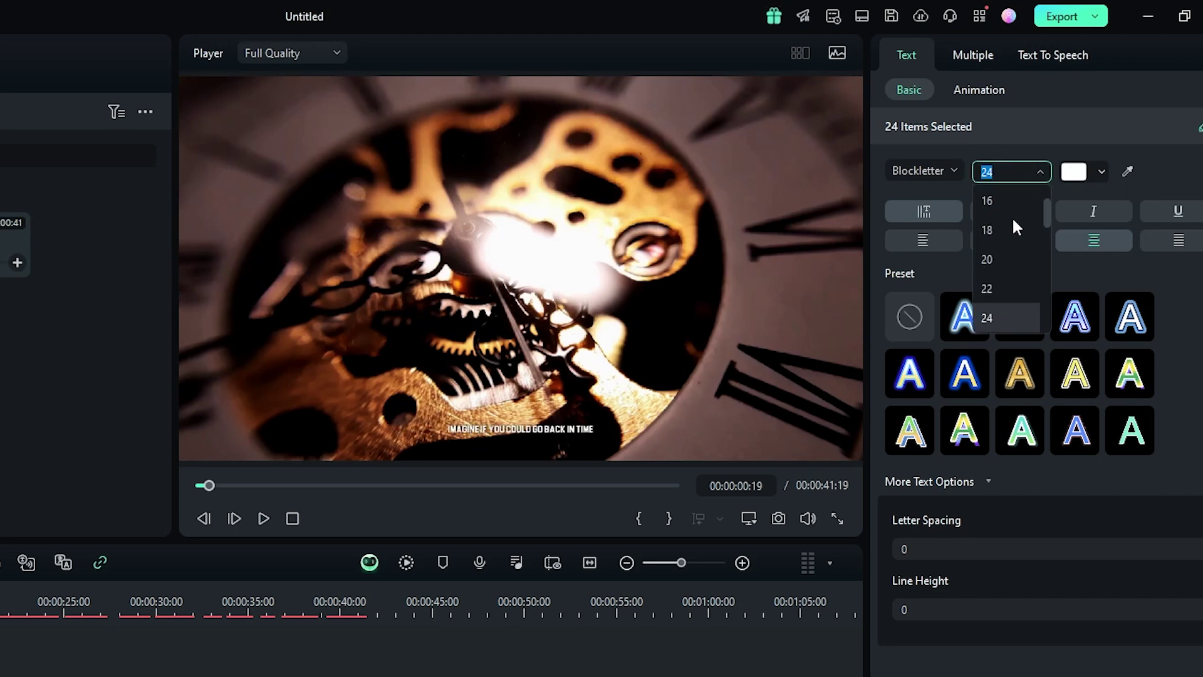
{"action": "scroll", "coordinate": [1021, 250], "scroll_direction": "down", "scroll_amount": 2}
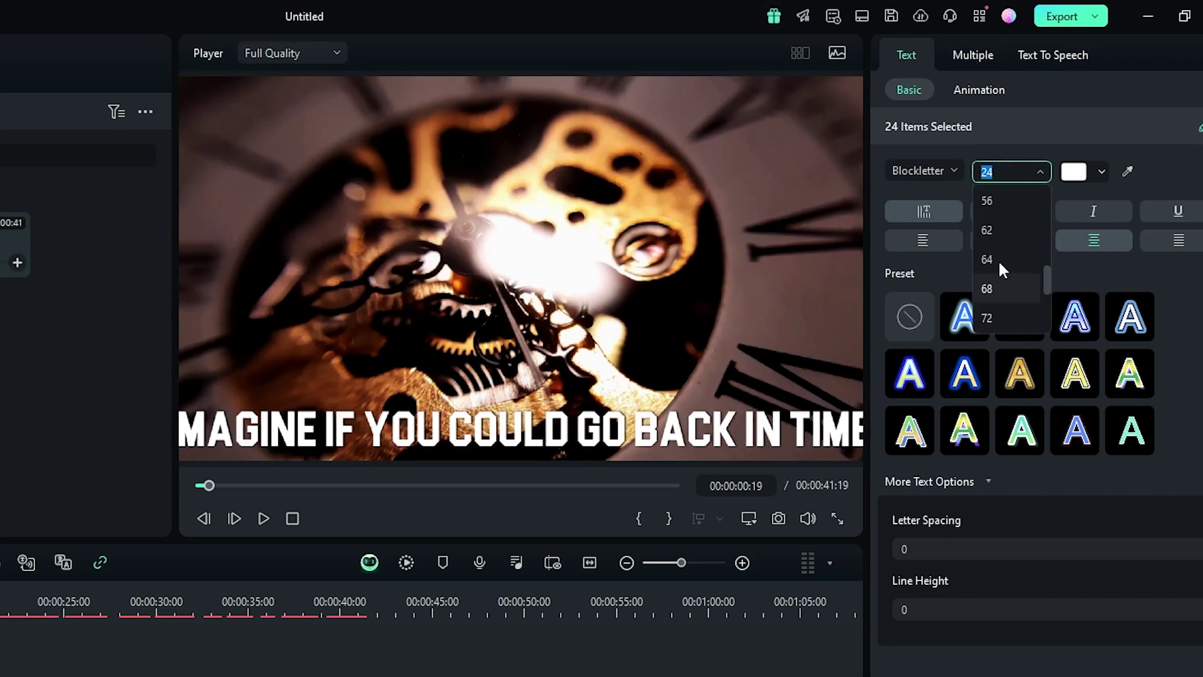
{"action": "left_click", "coordinate": [997, 213]}
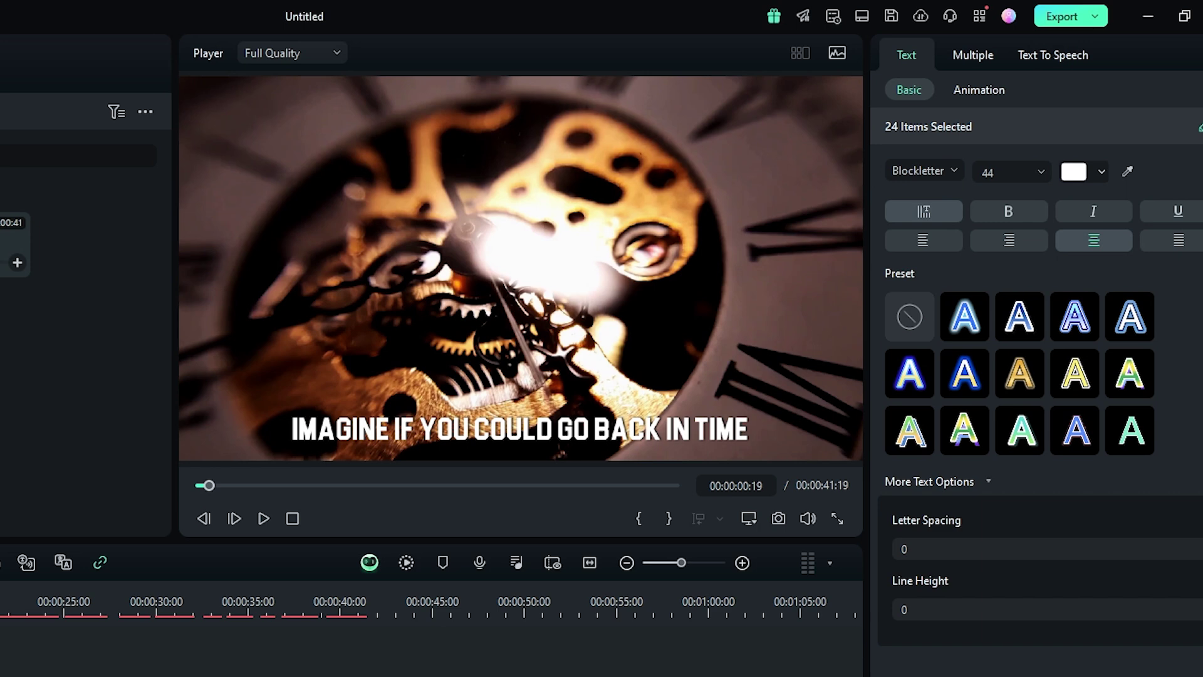
Try the orange-gradient and green text style presets on the captions
{"action": "scroll", "coordinate": [1020, 373], "scroll_direction": "down", "scroll_amount": 5}
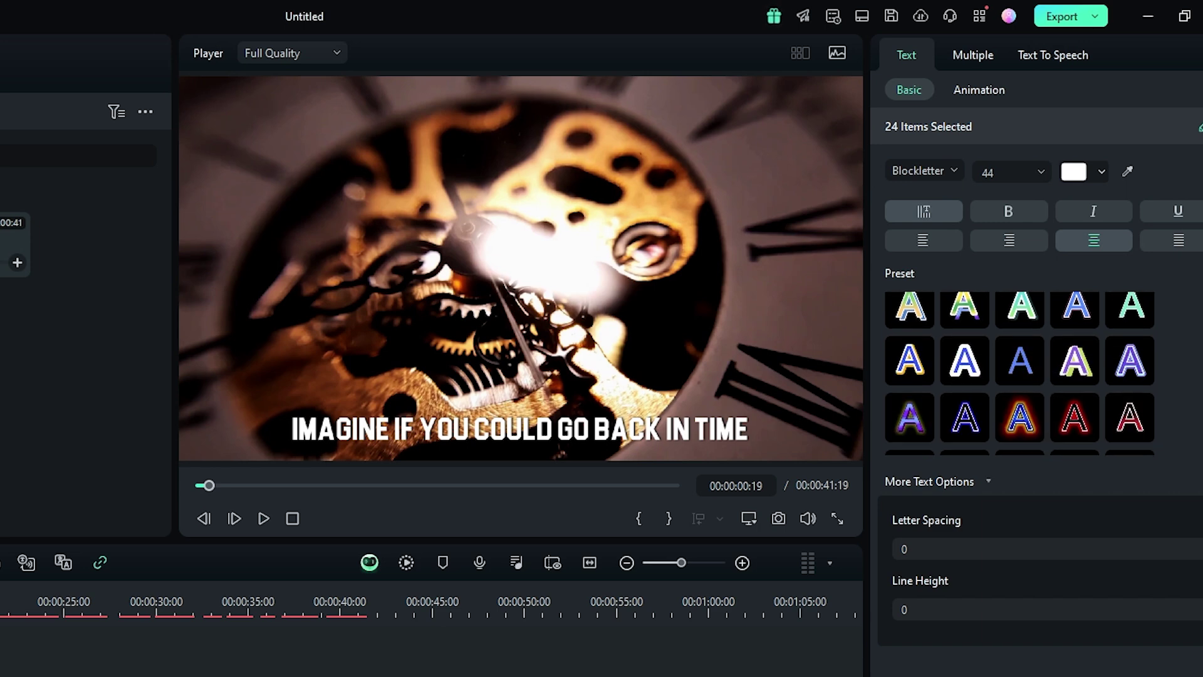
{"action": "scroll", "coordinate": [1019, 372], "scroll_direction": "down", "scroll_amount": 5}
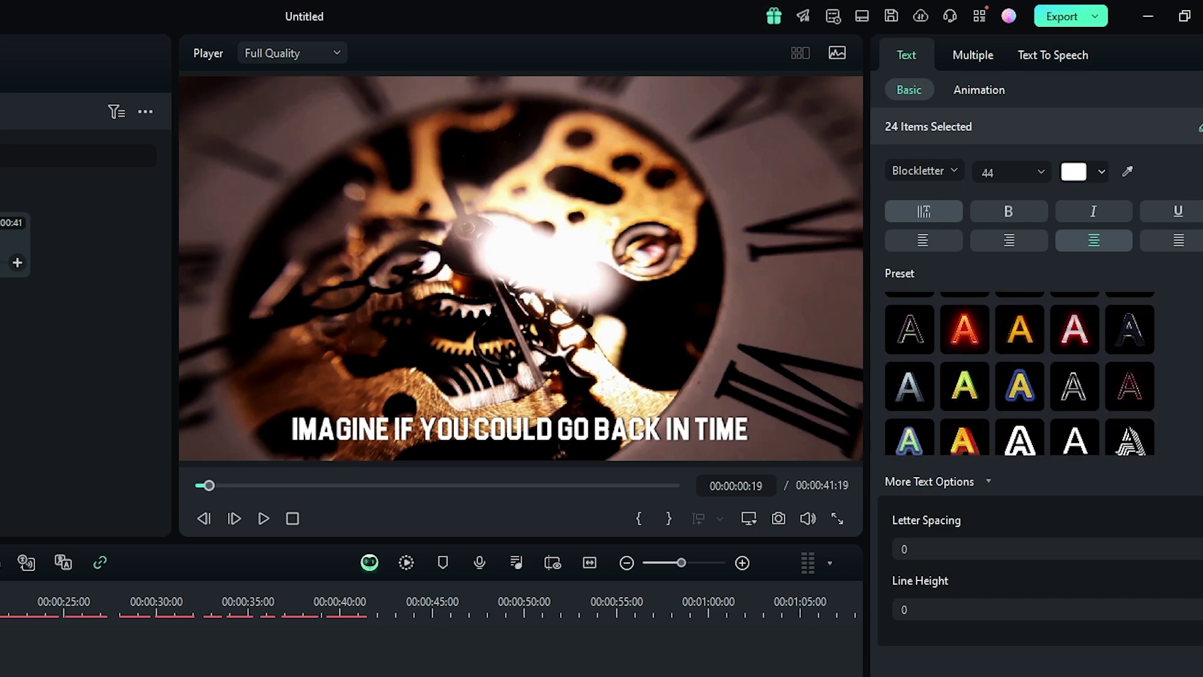
{"action": "left_click", "coordinate": [986, 380]}
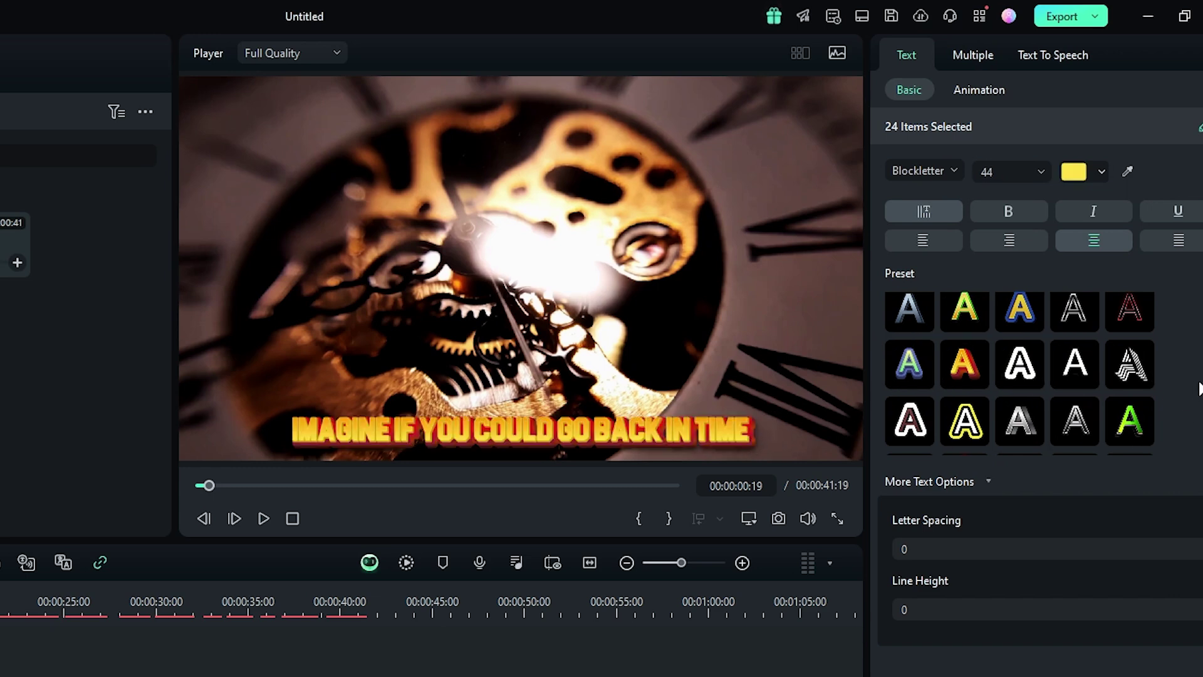
{"action": "left_click", "coordinate": [1144, 413]}
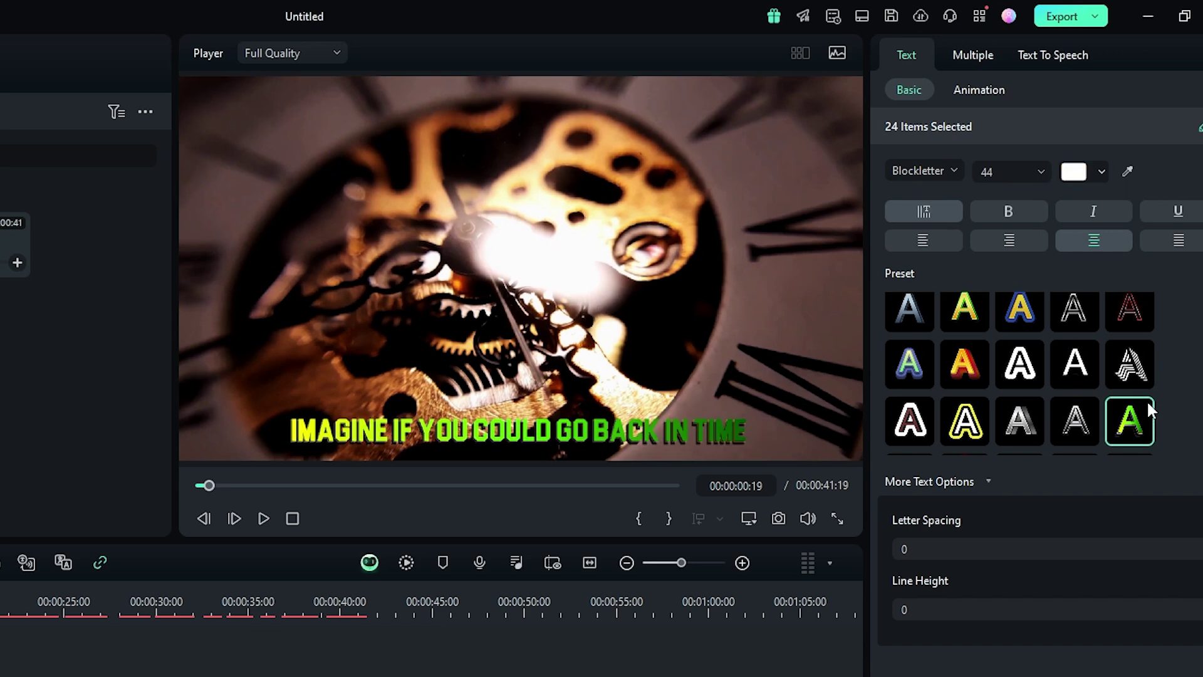
{"action": "scroll", "coordinate": [981, 413], "scroll_direction": "down", "scroll_amount": 5}
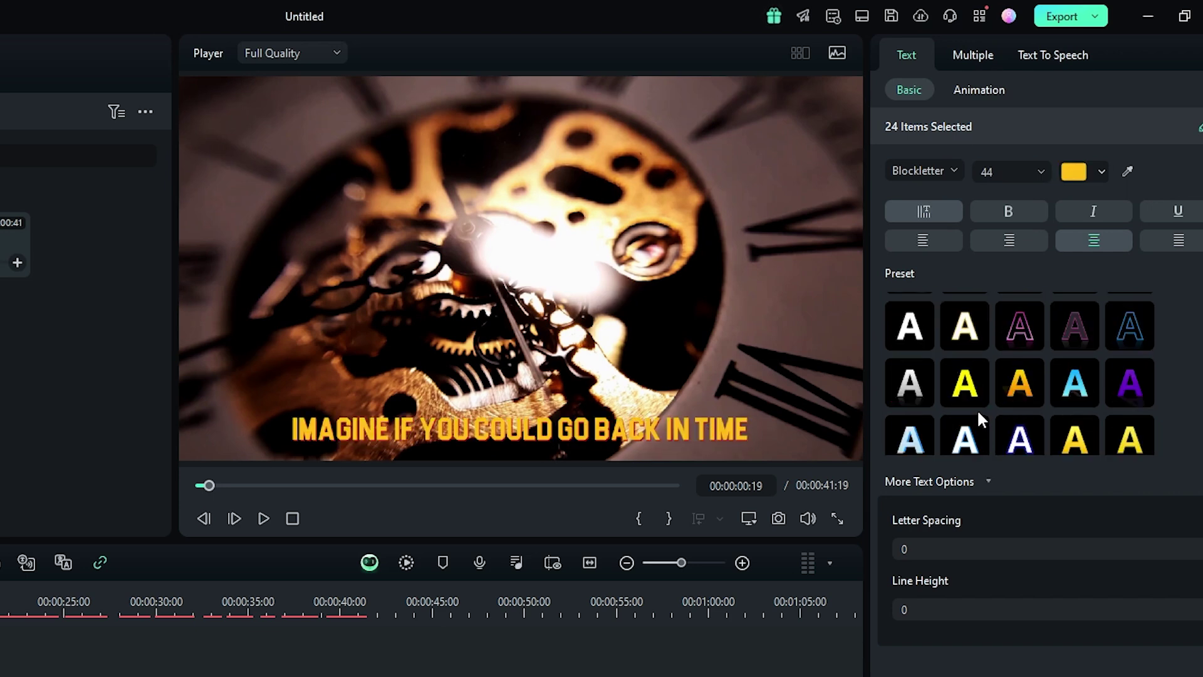
{"action": "scroll", "coordinate": [976, 408], "scroll_direction": "down", "scroll_amount": 3}
Give the captions a Typewriter in-animation
{"action": "left_click", "coordinate": [974, 91]}
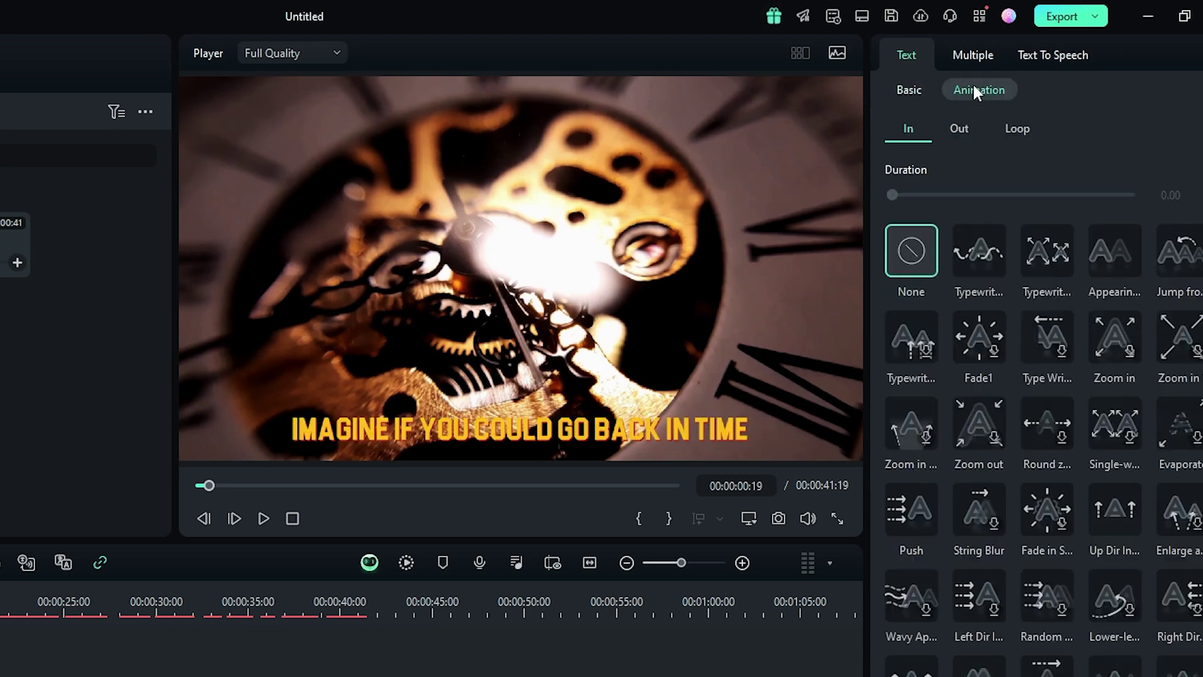
{"action": "left_click", "coordinate": [63, 663]}
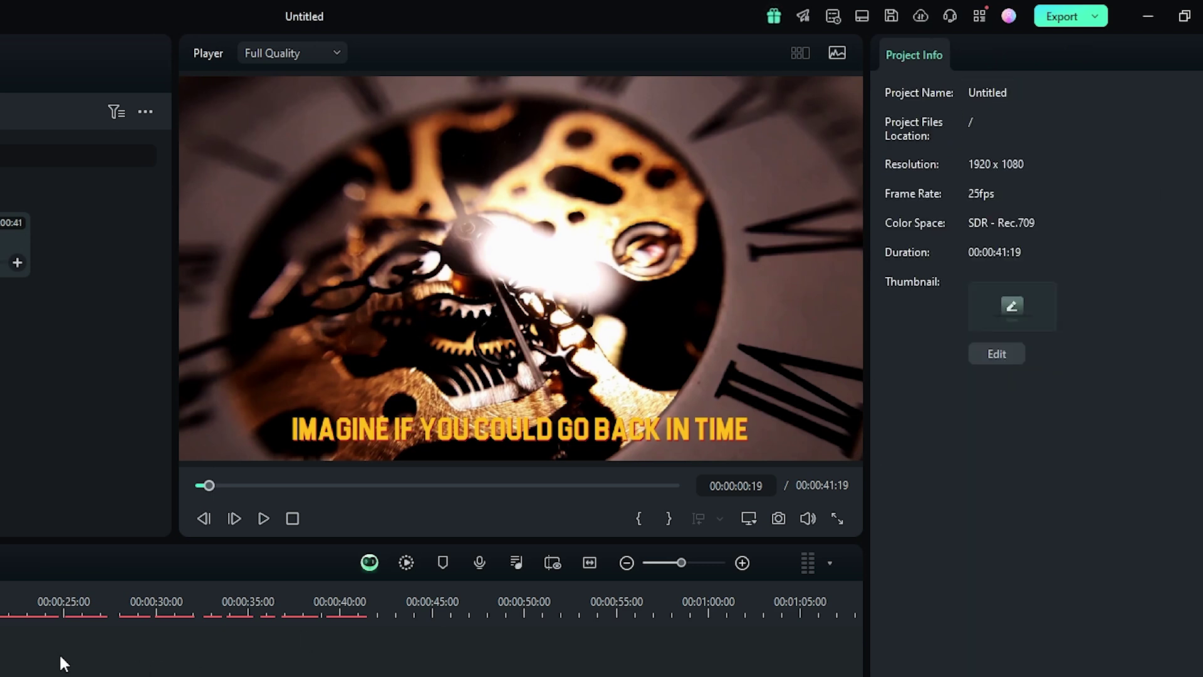
{"action": "left_click", "coordinate": [63, 663]}
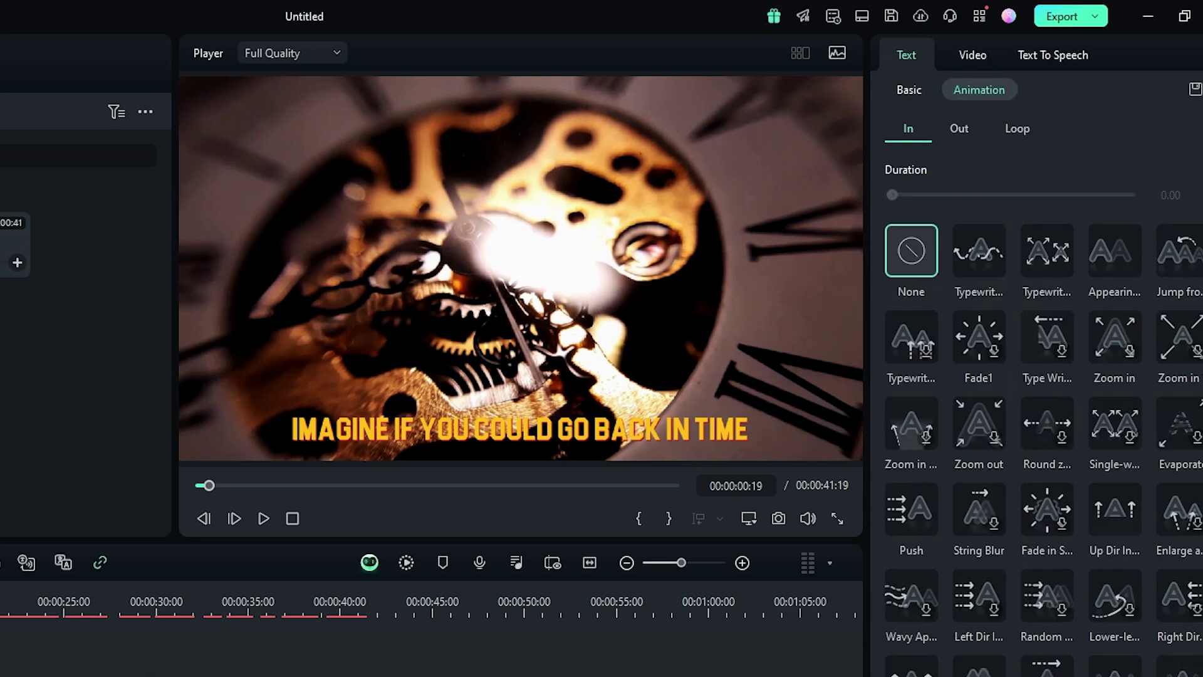
{"action": "left_click", "coordinate": [991, 253]}
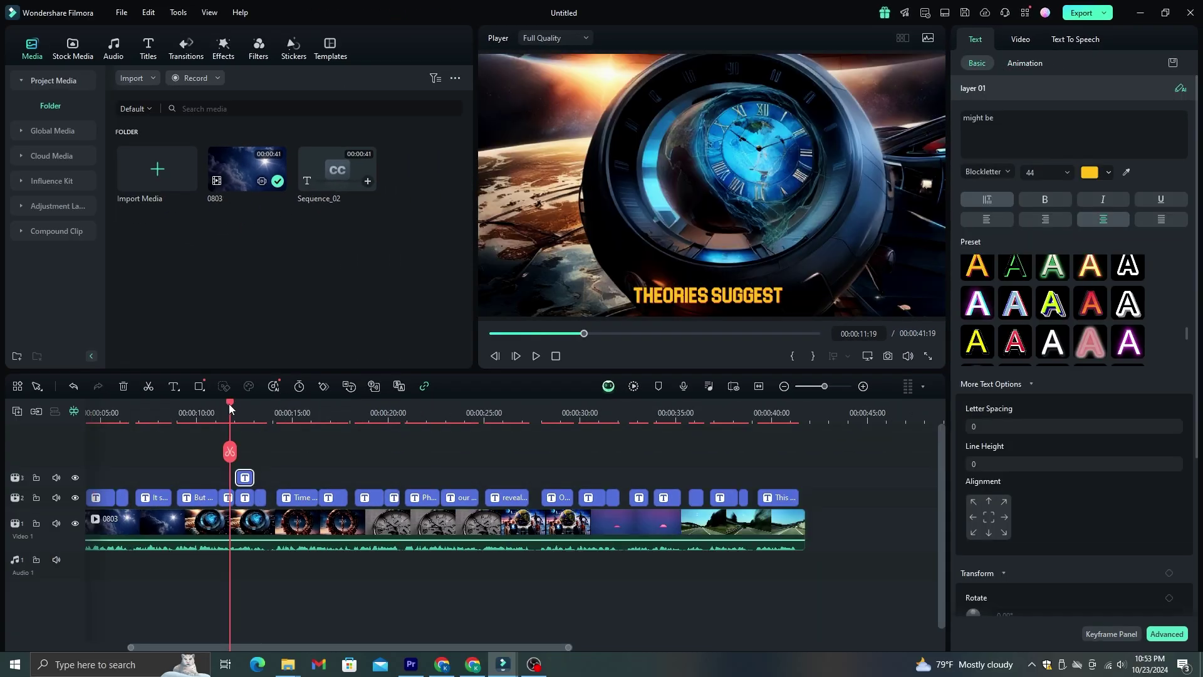
At about 12 seconds, enlarge TIME TRAVEL at the top with MIGHT BE centred beneath it
{"action": "left_click_drag", "start_coordinate": [229, 407], "coordinate": [246, 411]}
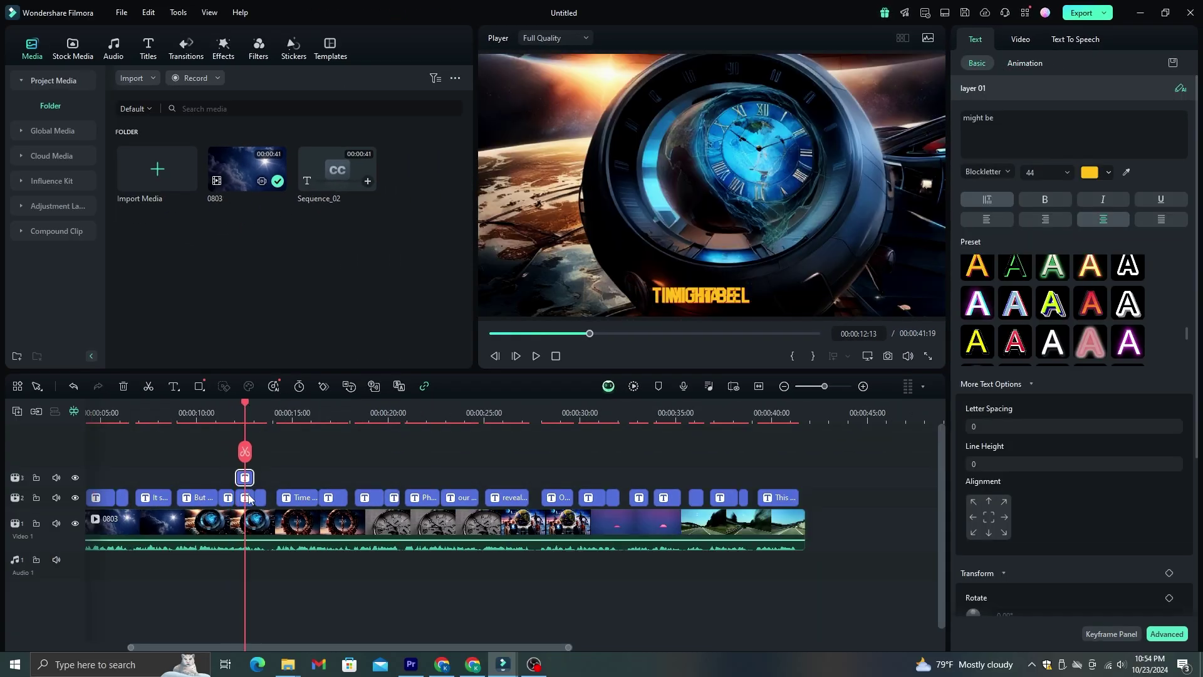
{"action": "left_click", "coordinate": [734, 294]}
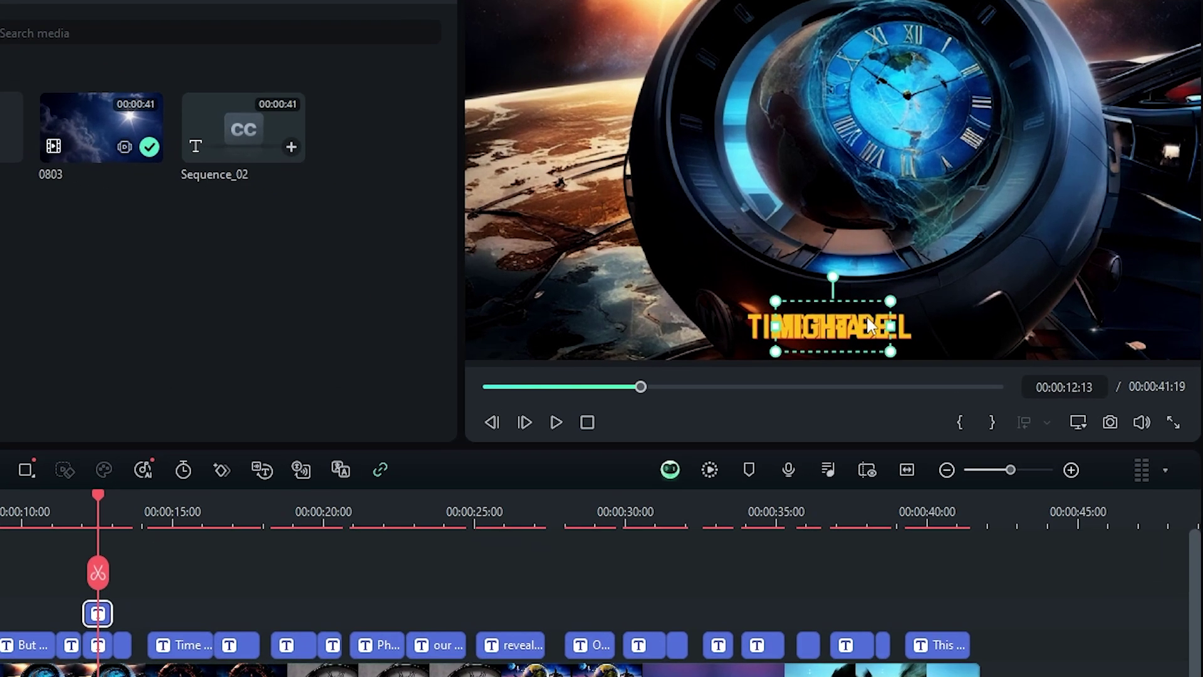
{"action": "left_click_drag", "start_coordinate": [734, 294], "coordinate": [725, 247]}
{"action": "left_click", "coordinate": [854, 345]}
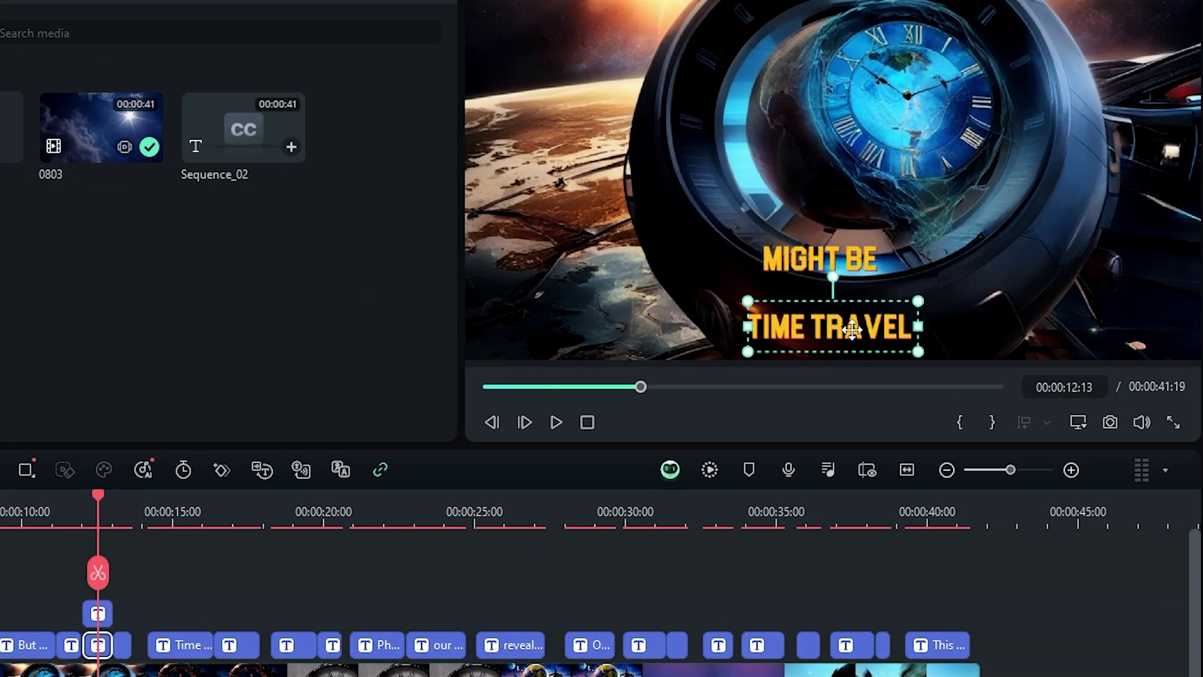
{"action": "left_click_drag", "start_coordinate": [853, 329], "coordinate": [855, 115]}
{"action": "left_click_drag", "start_coordinate": [916, 136], "coordinate": [841, 85]}
{"action": "left_click", "coordinate": [875, 248]}
{"action": "left_click_drag", "start_coordinate": [876, 240], "coordinate": [880, 161]}
Shorten the caption clip and move POSSIBLE? onto a new track aligned with MIGHT BE
{"action": "mouse_move", "coordinate": [100, 502]}
{"action": "left_mouse_down"}
{"action": "mouse_move", "coordinate": [88, 498]}
{"action": "mouse_move", "coordinate": [107, 501]}
{"action": "left_mouse_up"}
{"action": "left_click_drag", "start_coordinate": [99, 620], "coordinate": [104, 616]}
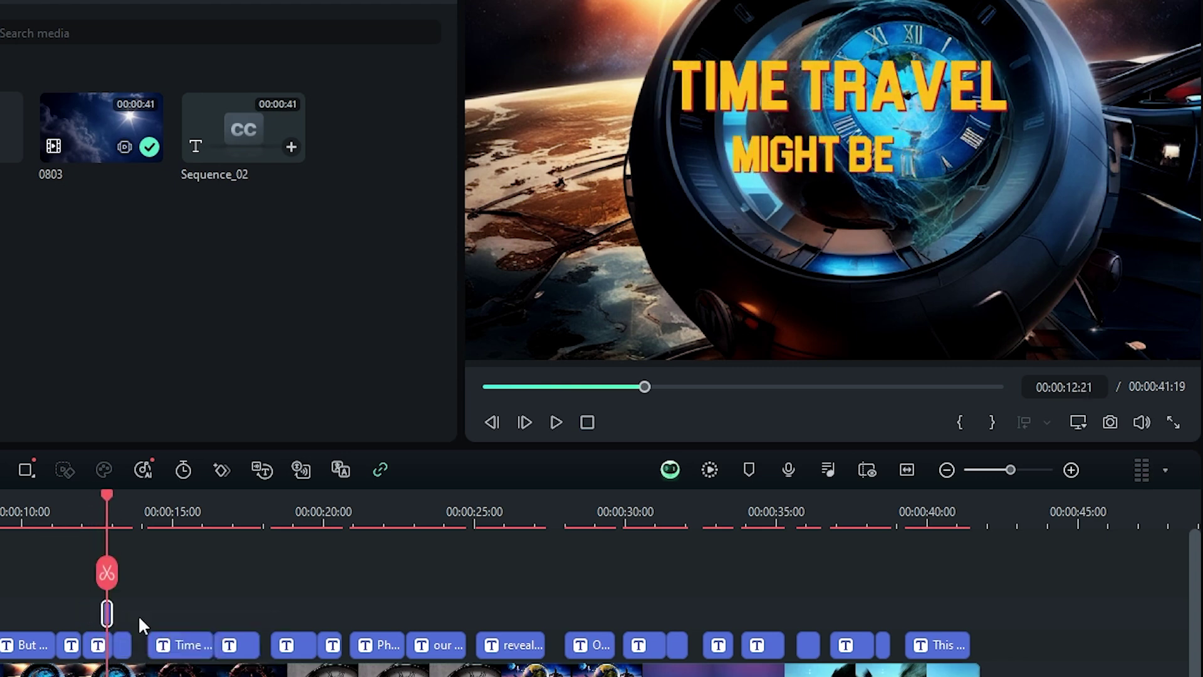
{"action": "key", "text": "space"}
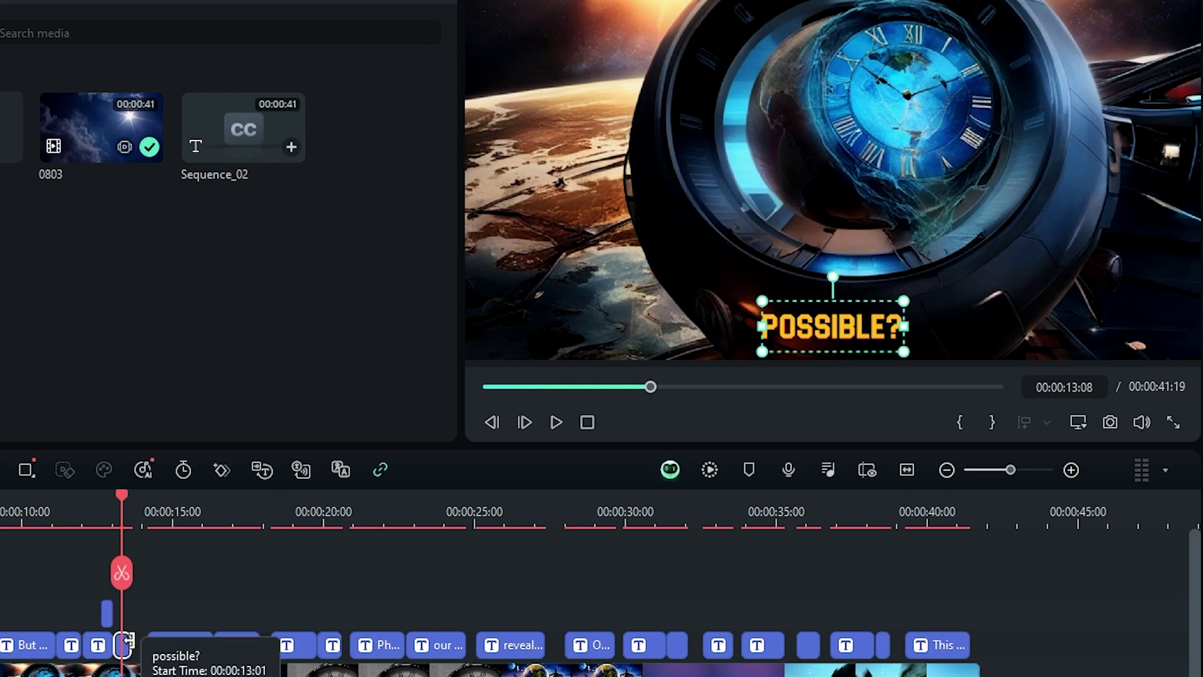
{"action": "left_click_drag", "start_coordinate": [122, 644], "coordinate": [122, 602]}
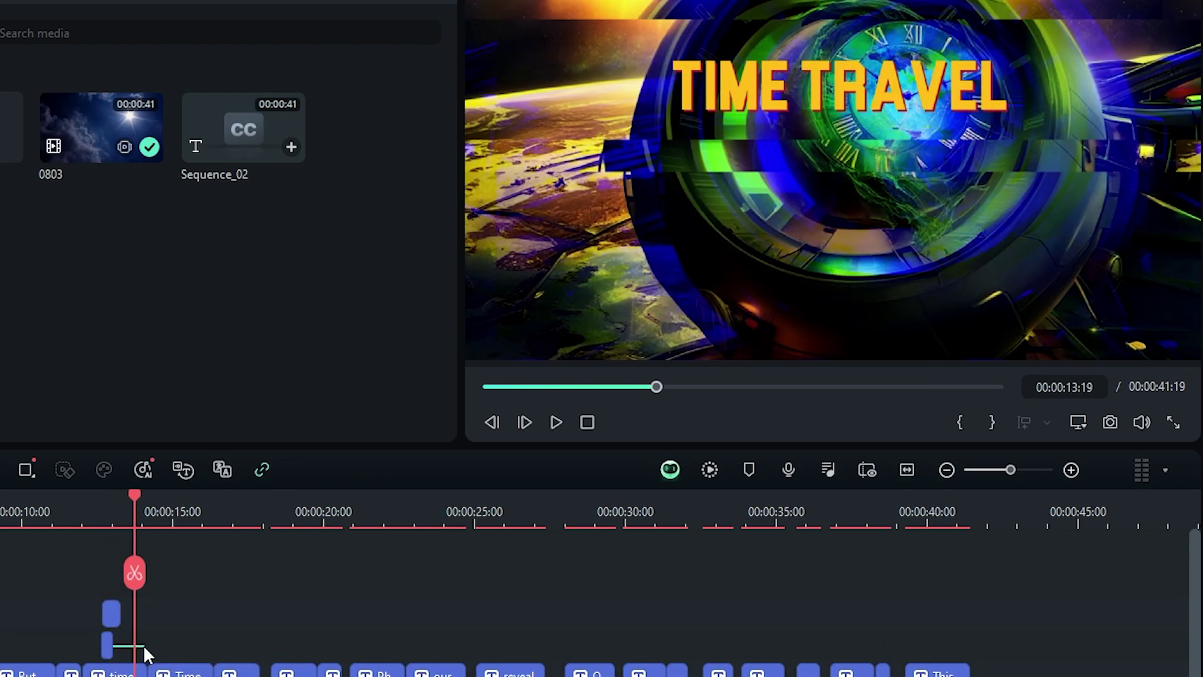
{"action": "left_click_drag", "start_coordinate": [108, 650], "coordinate": [110, 651]}
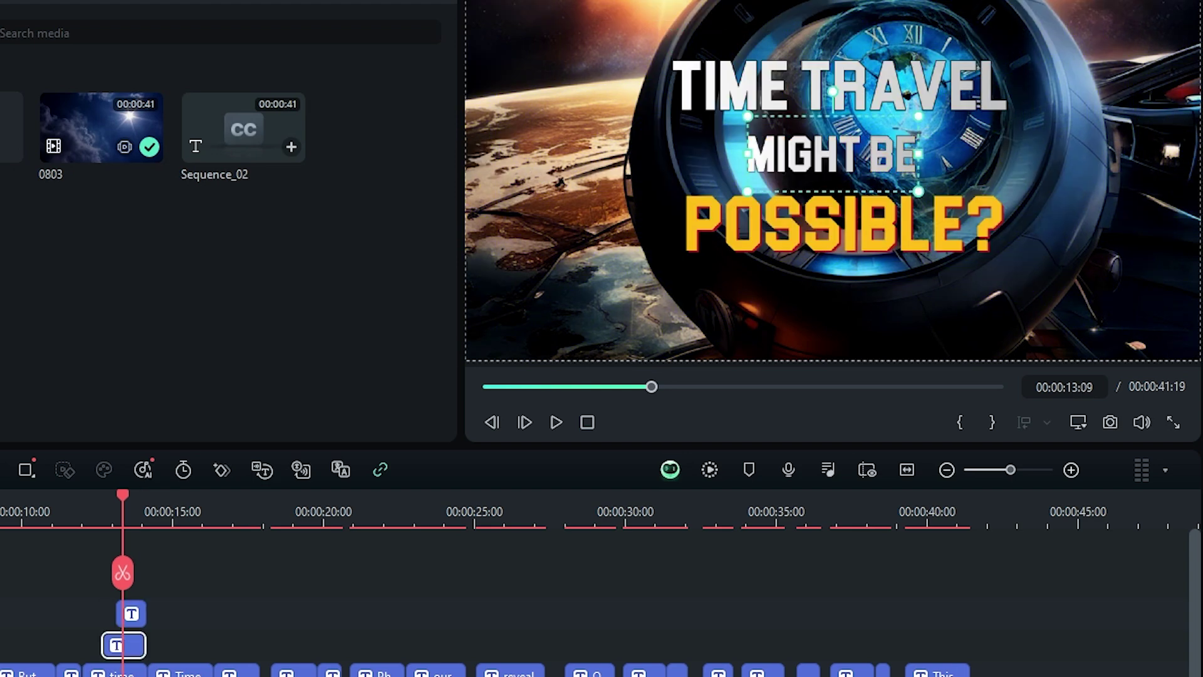
{"action": "left_click", "coordinate": [968, 249]}
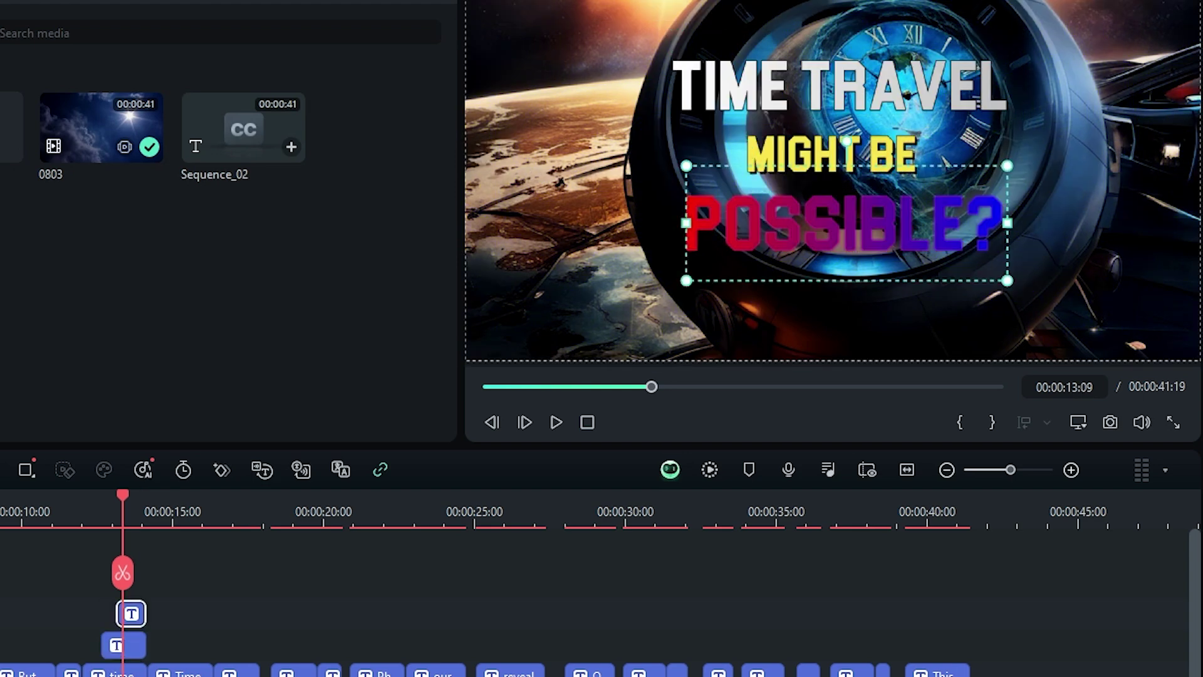
Replay the stacked captions to check their animation
{"action": "left_click_drag", "start_coordinate": [142, 517], "coordinate": [29, 484]}
{"action": "key", "text": "space"}
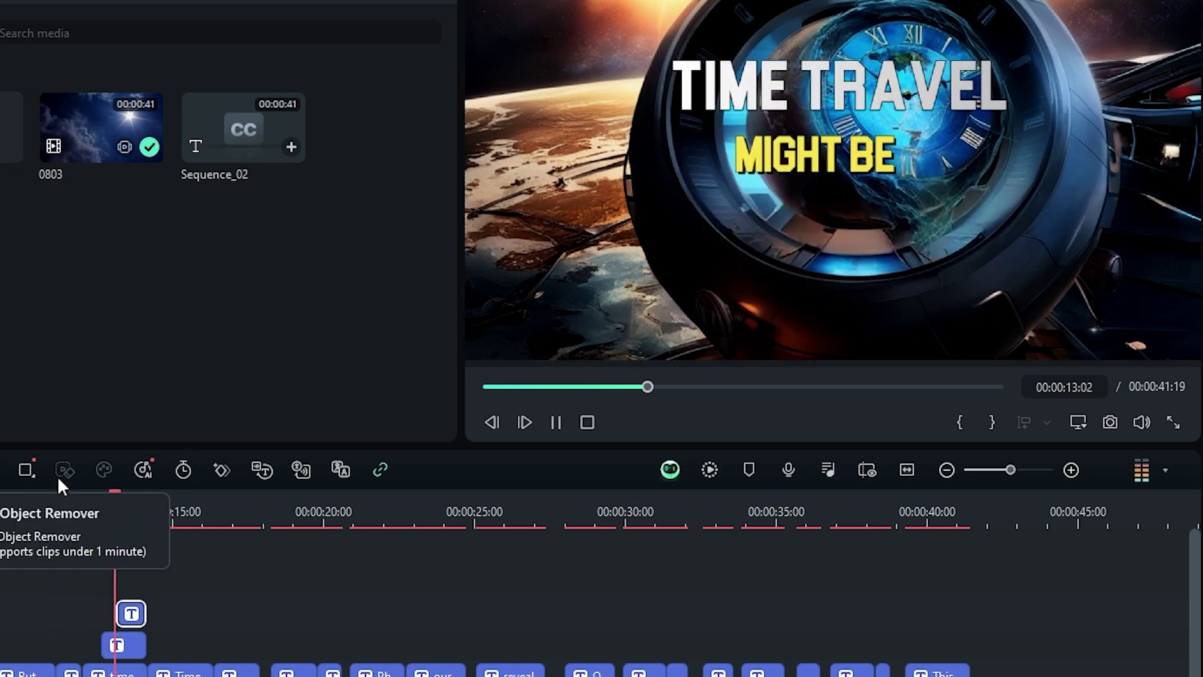
{"action": "key", "text": "space"}
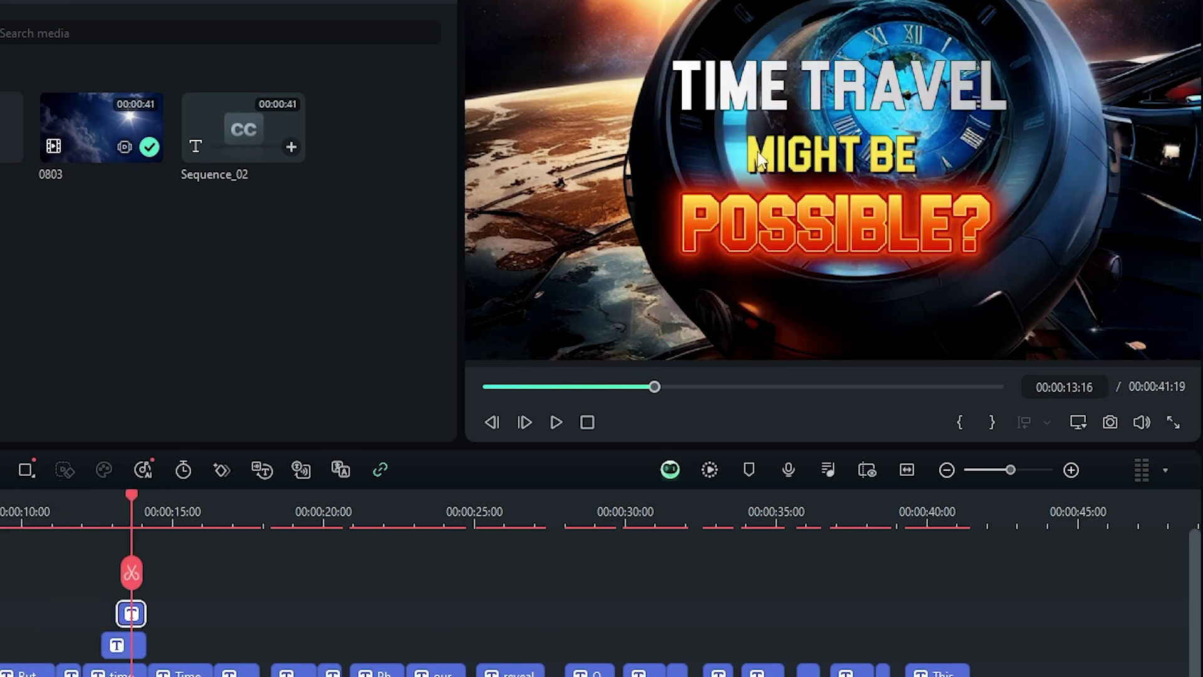
{"action": "left_click_drag", "start_coordinate": [133, 491], "coordinate": [99, 484]}
{"action": "key", "text": "space"}
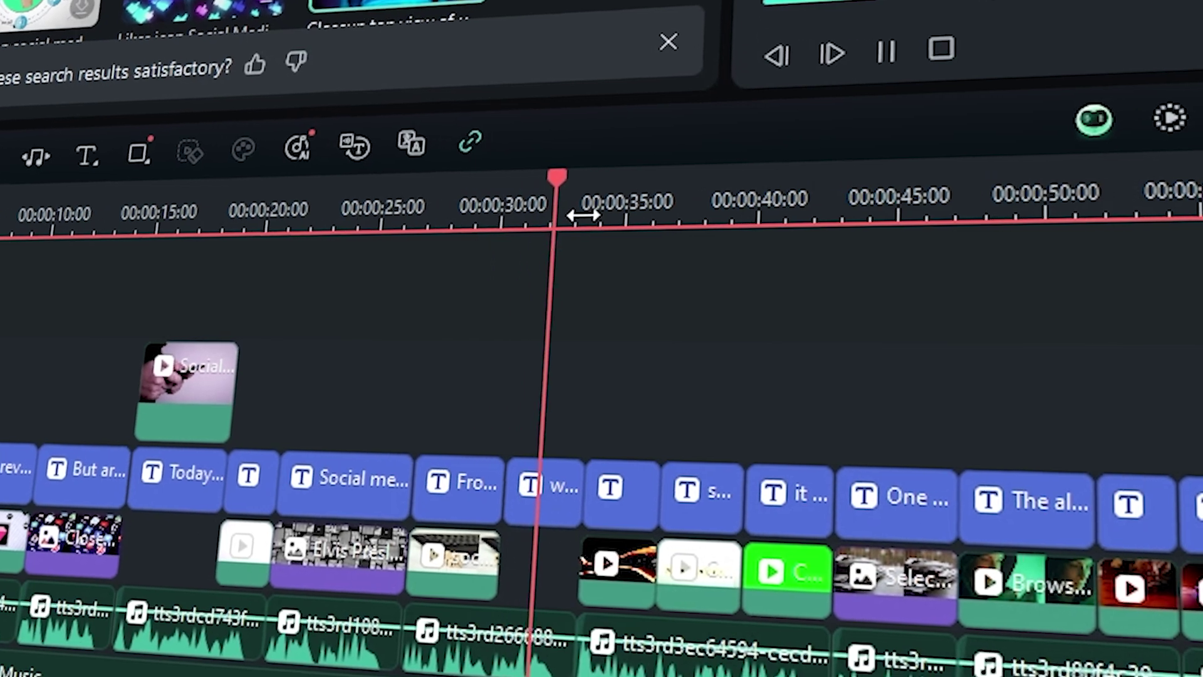
Stop playback and return the playhead to 00:00:00
{"action": "key", "text": "space"}
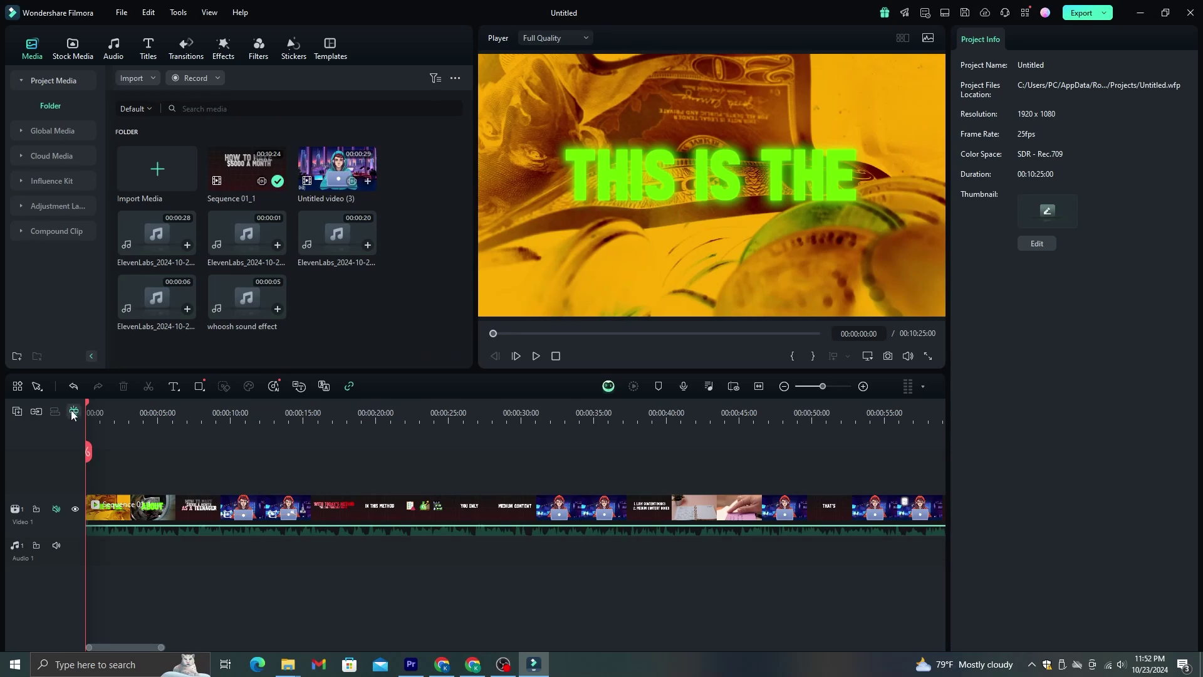
{"action": "left_click_drag", "start_coordinate": [88, 401], "coordinate": [103, 406]}
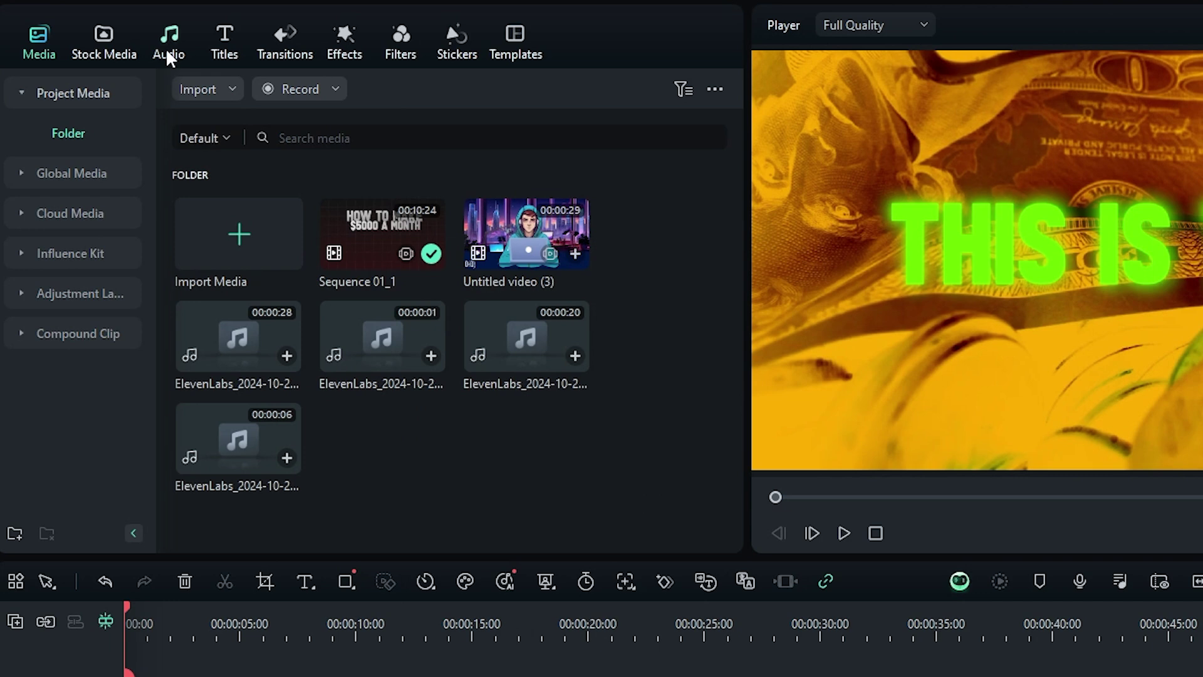
Generate AI sound effects from the description 'whoosh sound effect'
{"action": "left_click", "coordinate": [167, 56]}
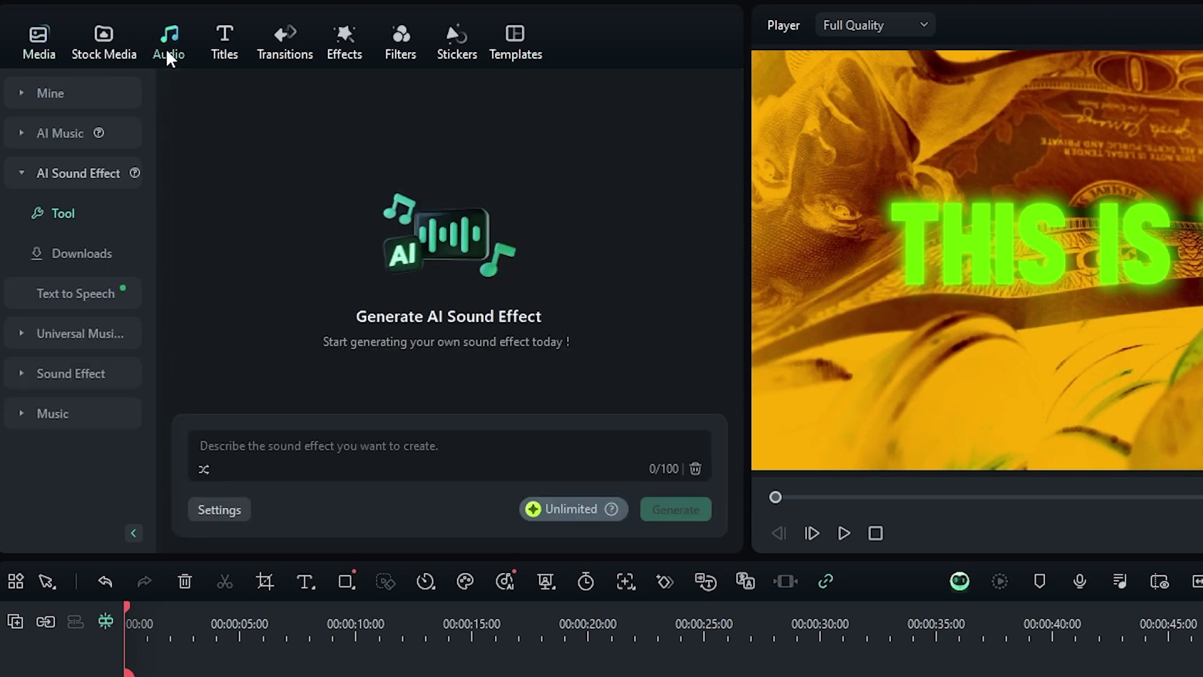
{"action": "left_click", "coordinate": [88, 173]}
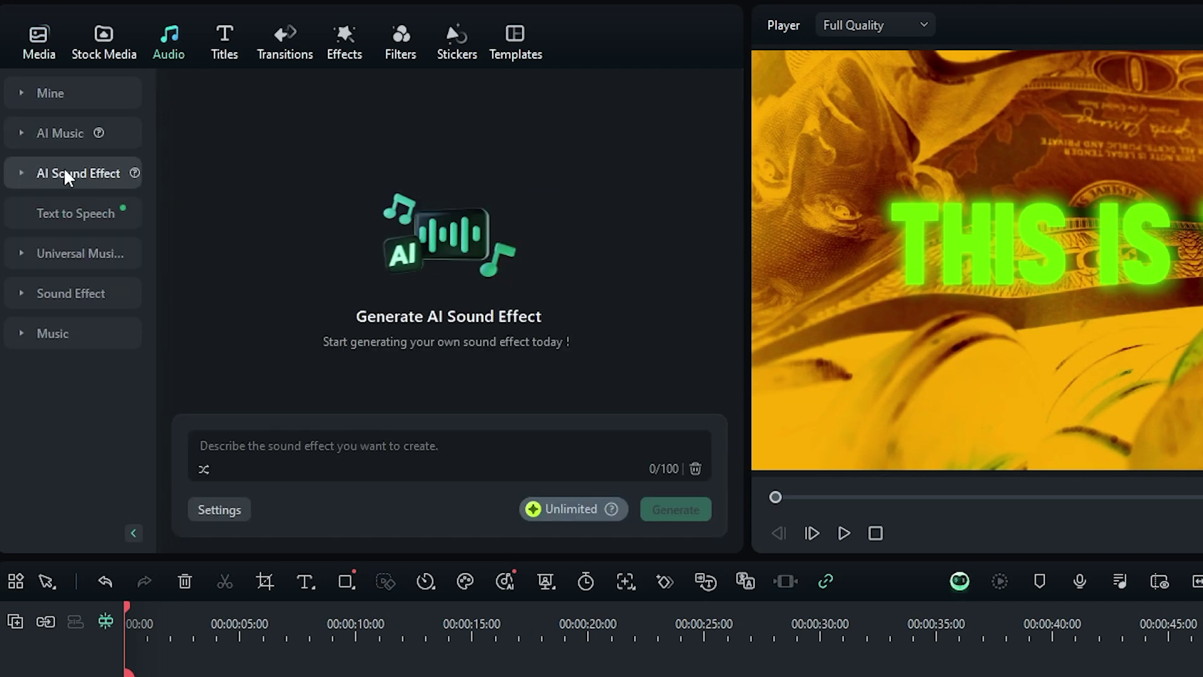
{"action": "left_click", "coordinate": [63, 173]}
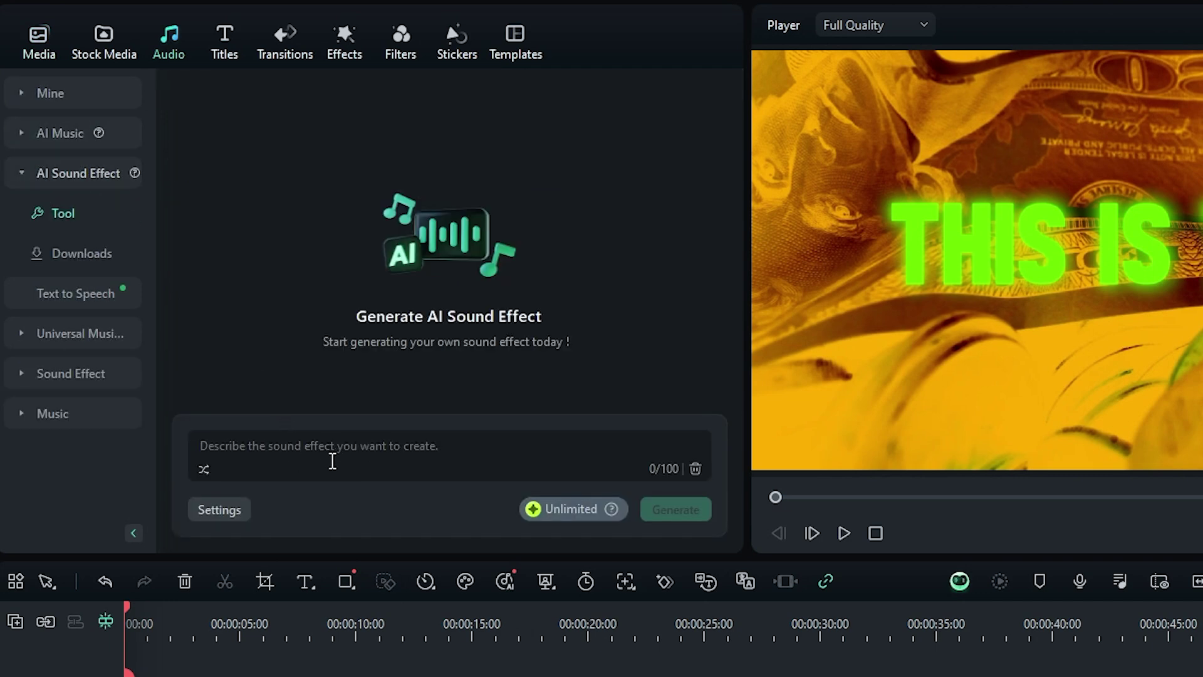
{"action": "type", "text": "whoosh sound effect"}
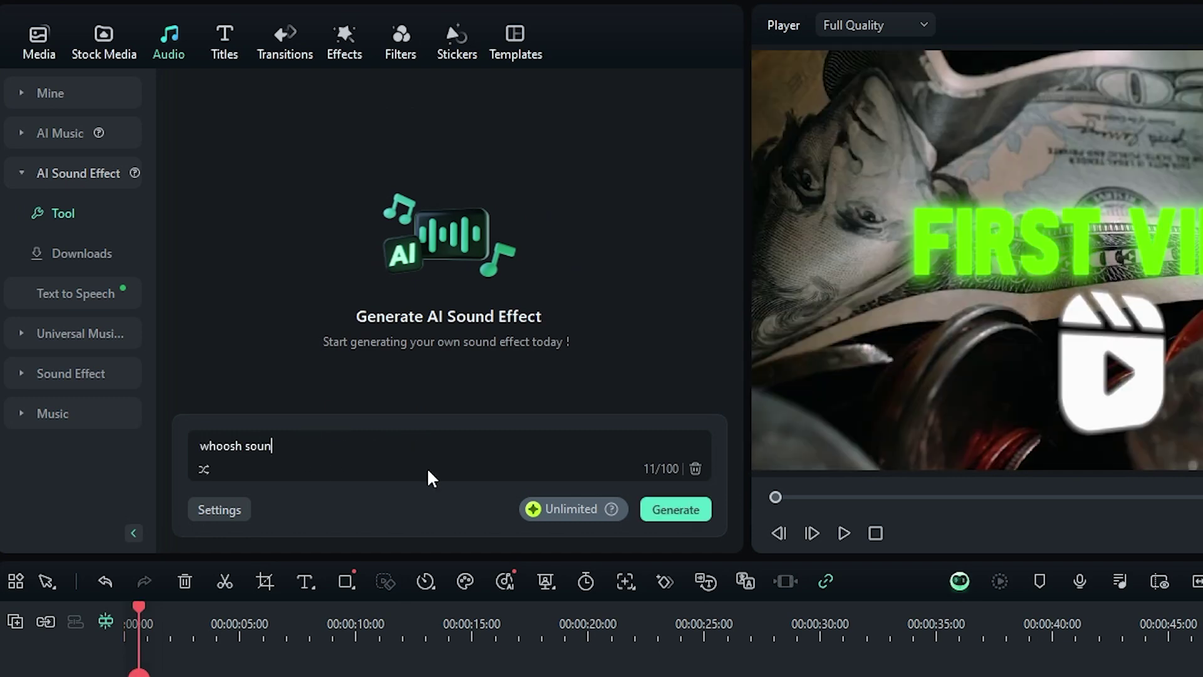
{"action": "left_click", "coordinate": [671, 511]}
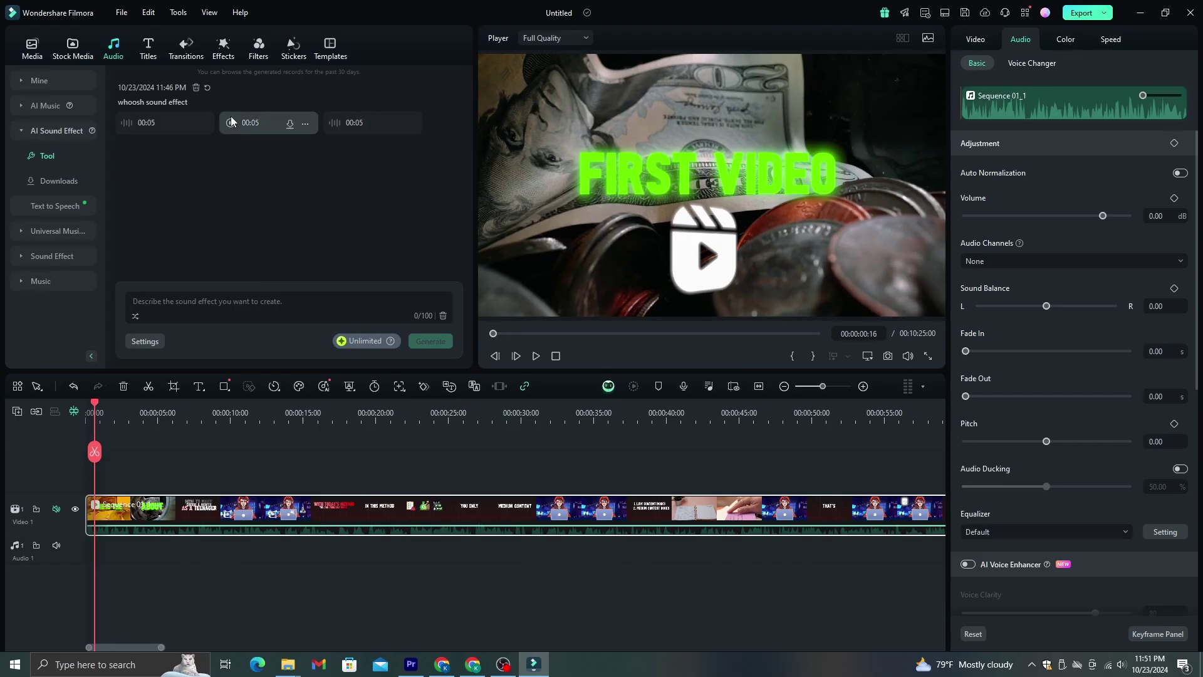
Preview the generated whooshes and place the second one at the start of Audio 1
{"action": "left_click", "coordinate": [189, 164]}
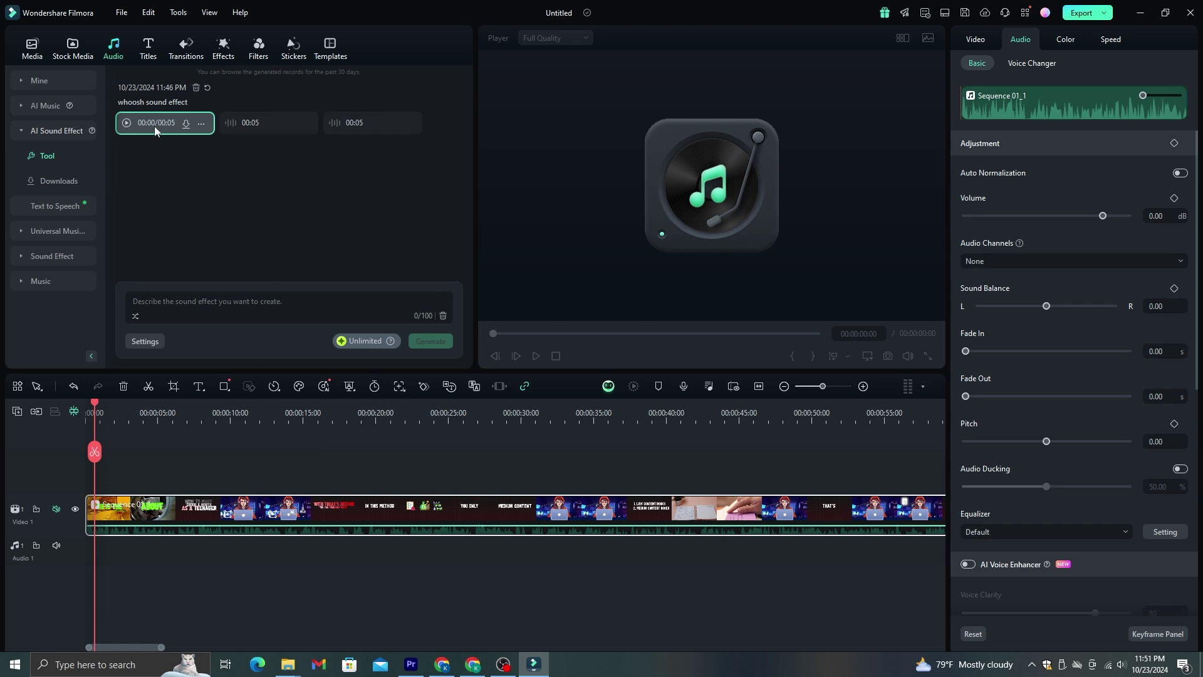
{"action": "left_click", "coordinate": [268, 123]}
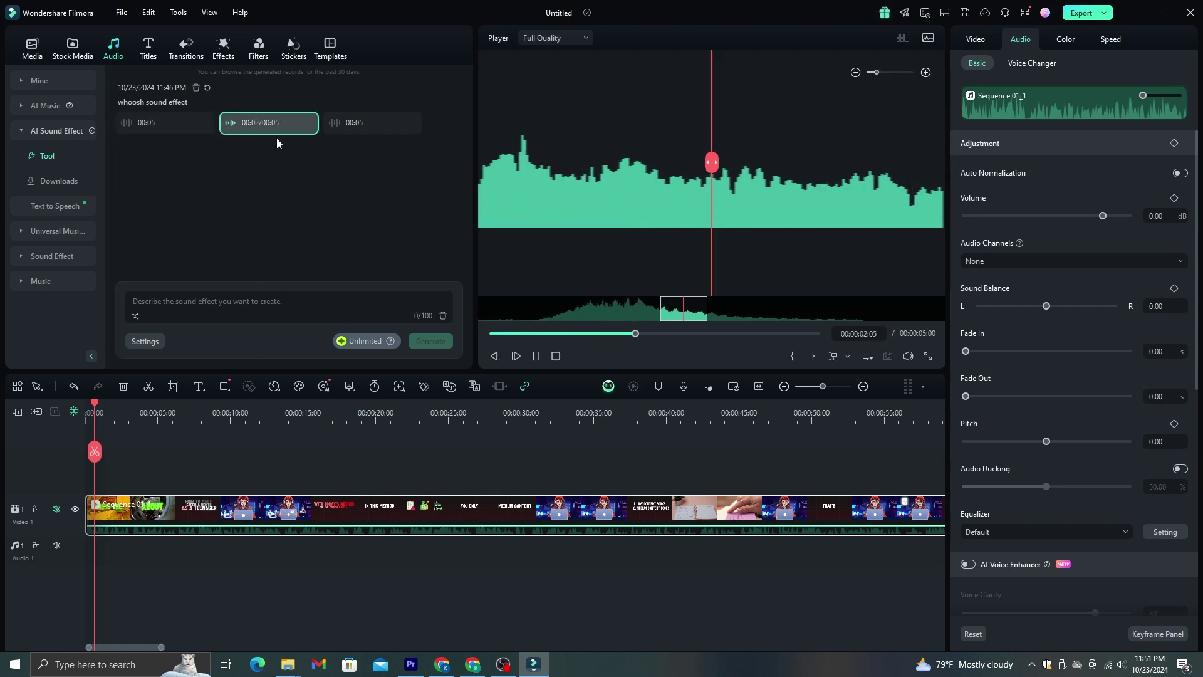
{"action": "left_click_drag", "start_coordinate": [271, 129], "coordinate": [108, 549]}
{"action": "key", "text": "space"}
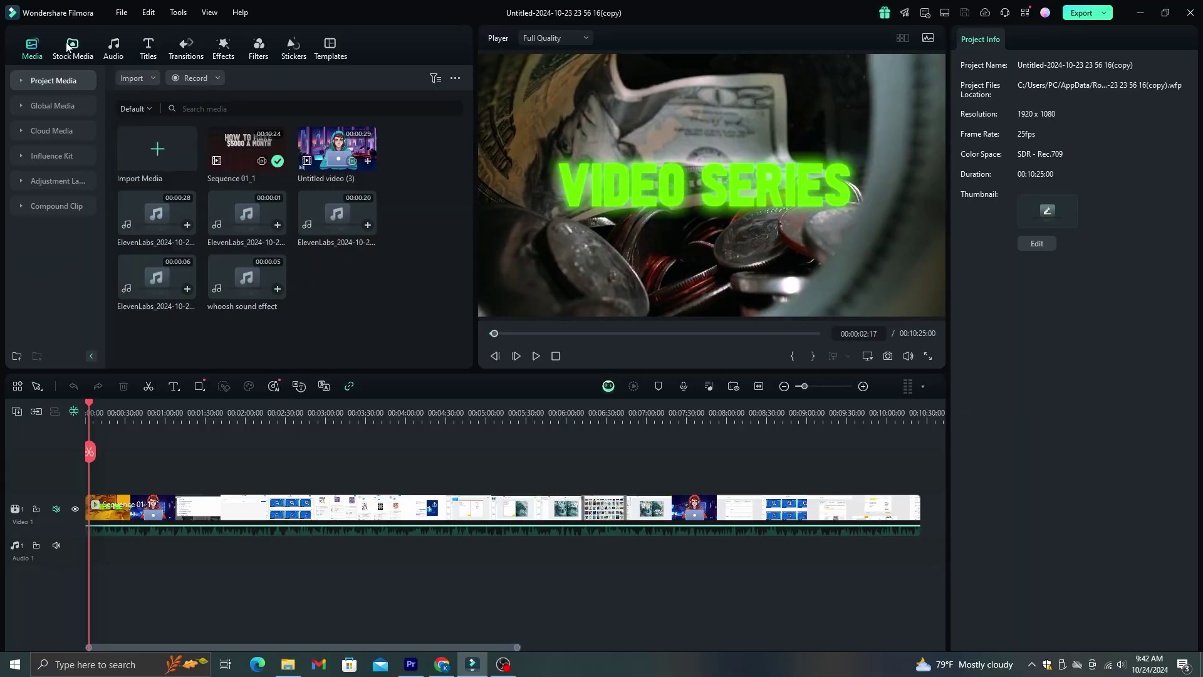
Search Stock Media for 'meme' instead of 'funny' and scroll through the video results
{"action": "left_click", "coordinate": [71, 47]}
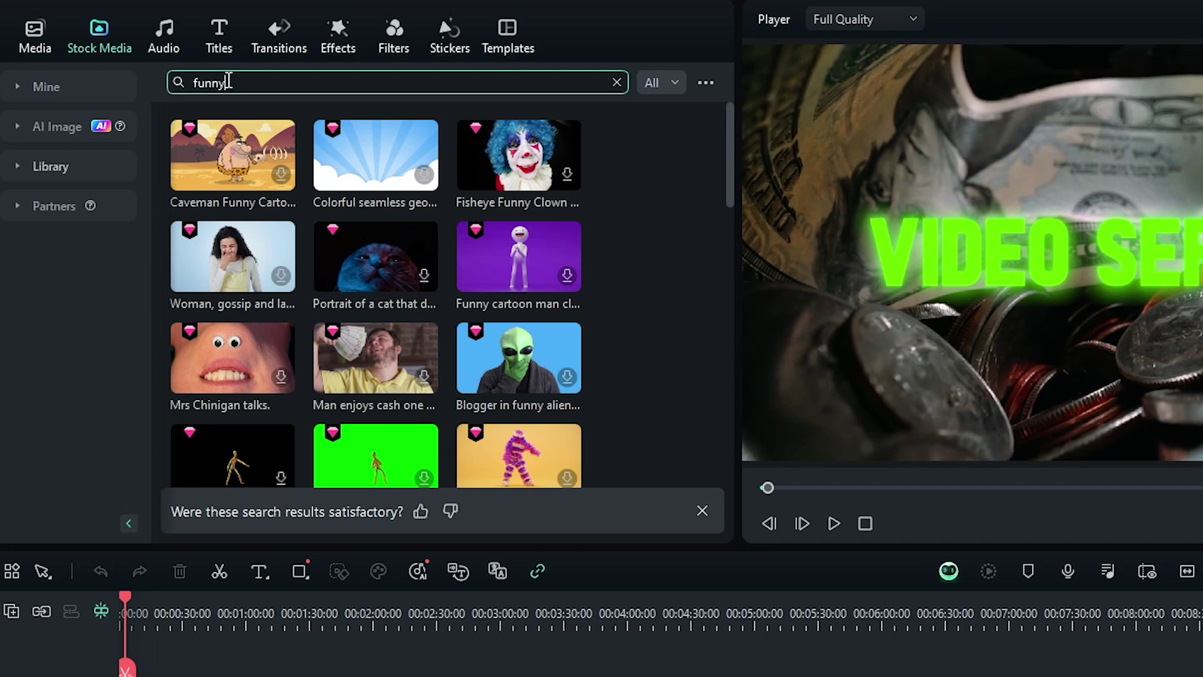
{"action": "double_click", "coordinate": [140, 77]}
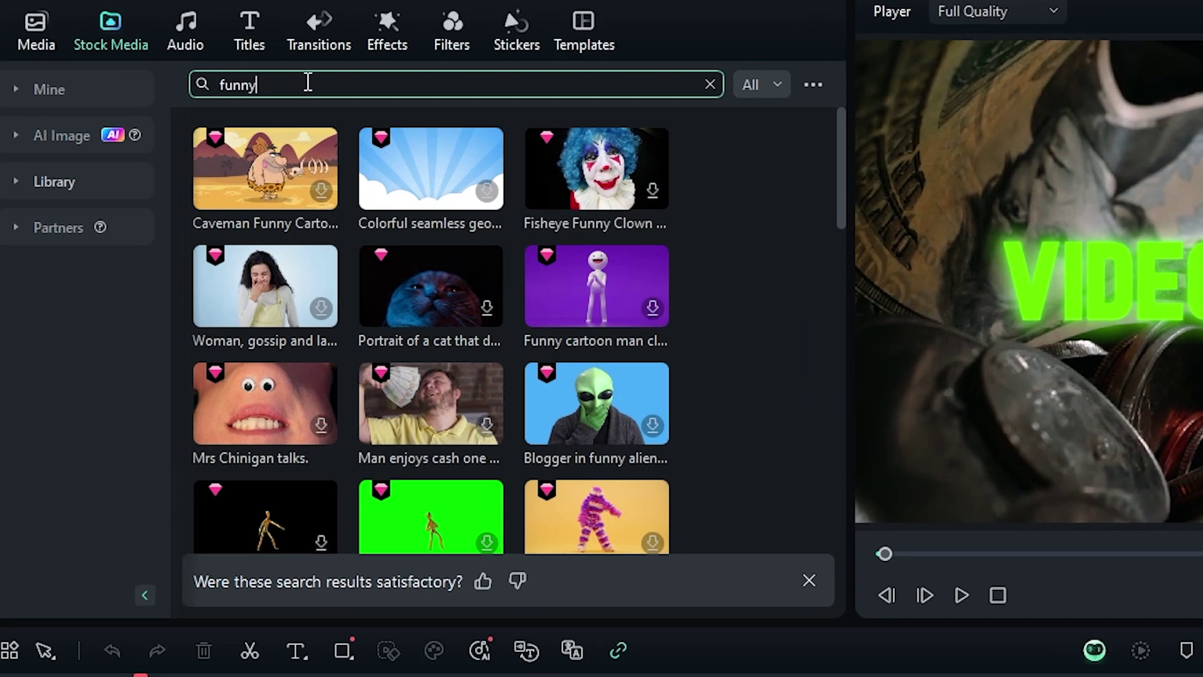
{"action": "left_click_drag", "start_coordinate": [842, 157], "coordinate": [847, 124]}
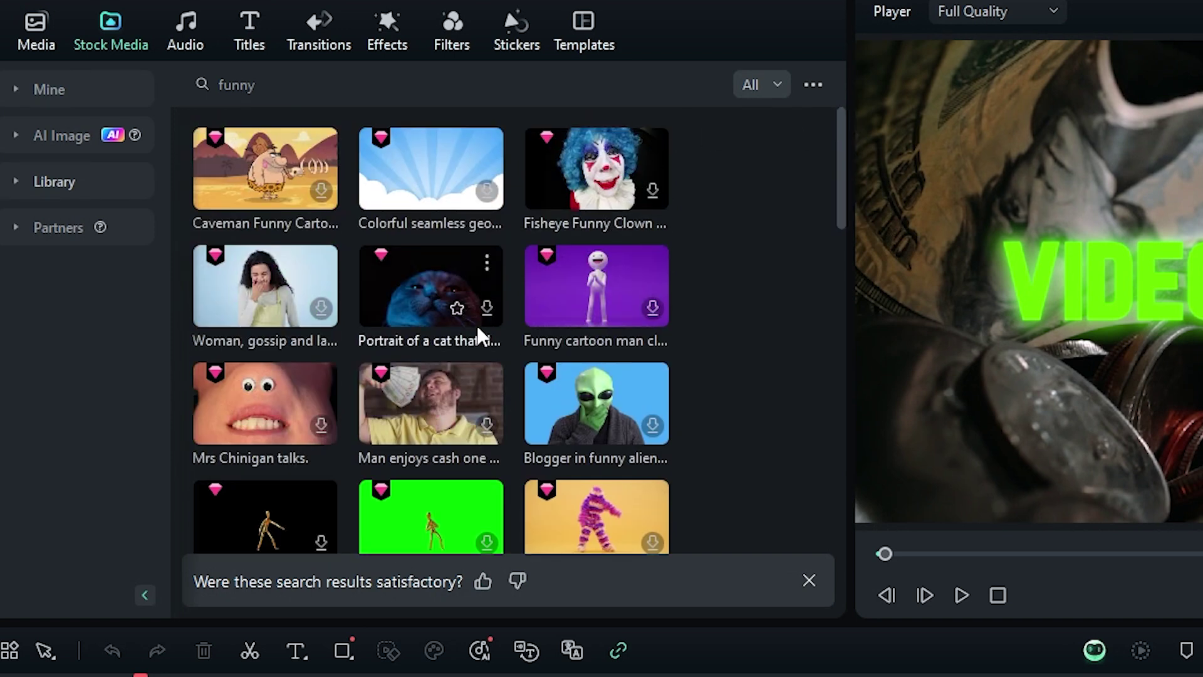
{"action": "left_click", "coordinate": [261, 88]}
{"action": "left_click_drag", "start_coordinate": [261, 88], "coordinate": [203, 66]}
{"action": "type", "text": "meme"}
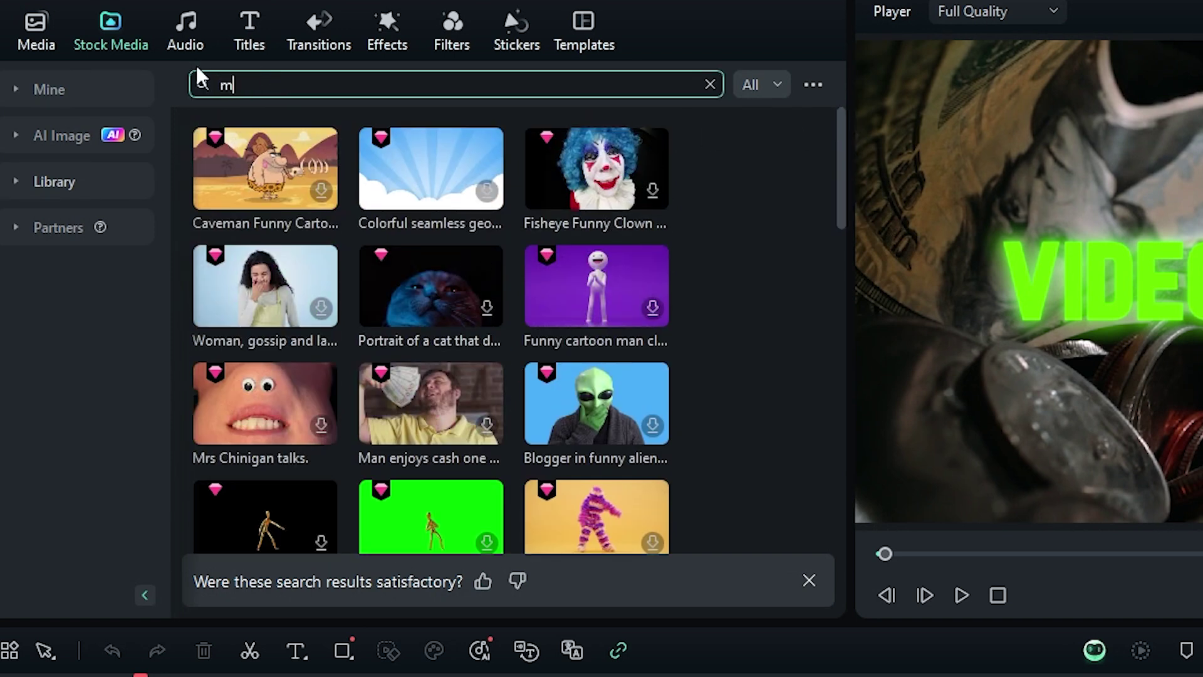
{"action": "key", "text": "Return"}
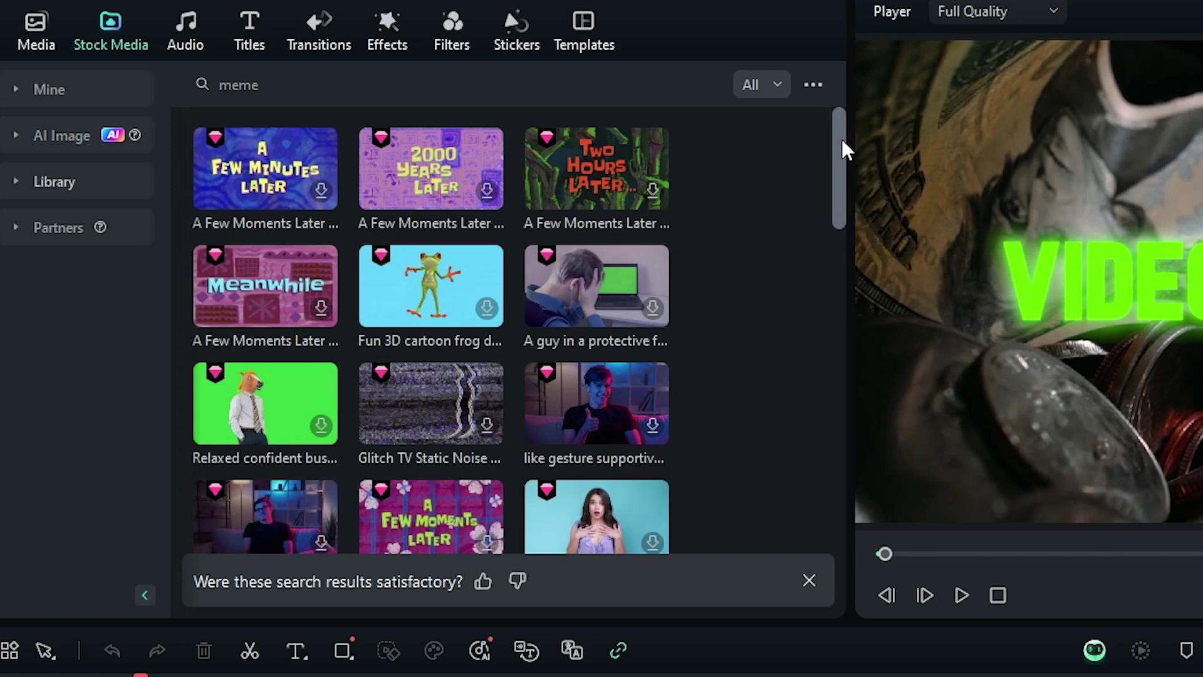
{"action": "left_click_drag", "start_coordinate": [842, 140], "coordinate": [850, 190]}
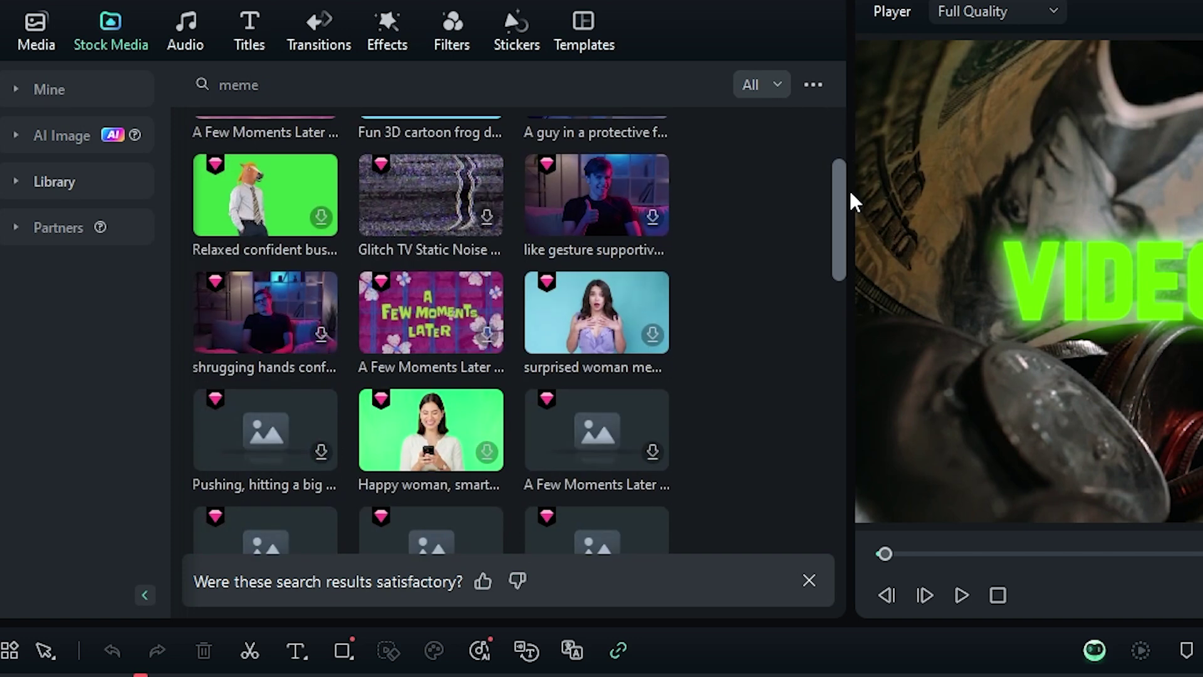
{"action": "left_click_drag", "start_coordinate": [848, 189], "coordinate": [839, 241]}
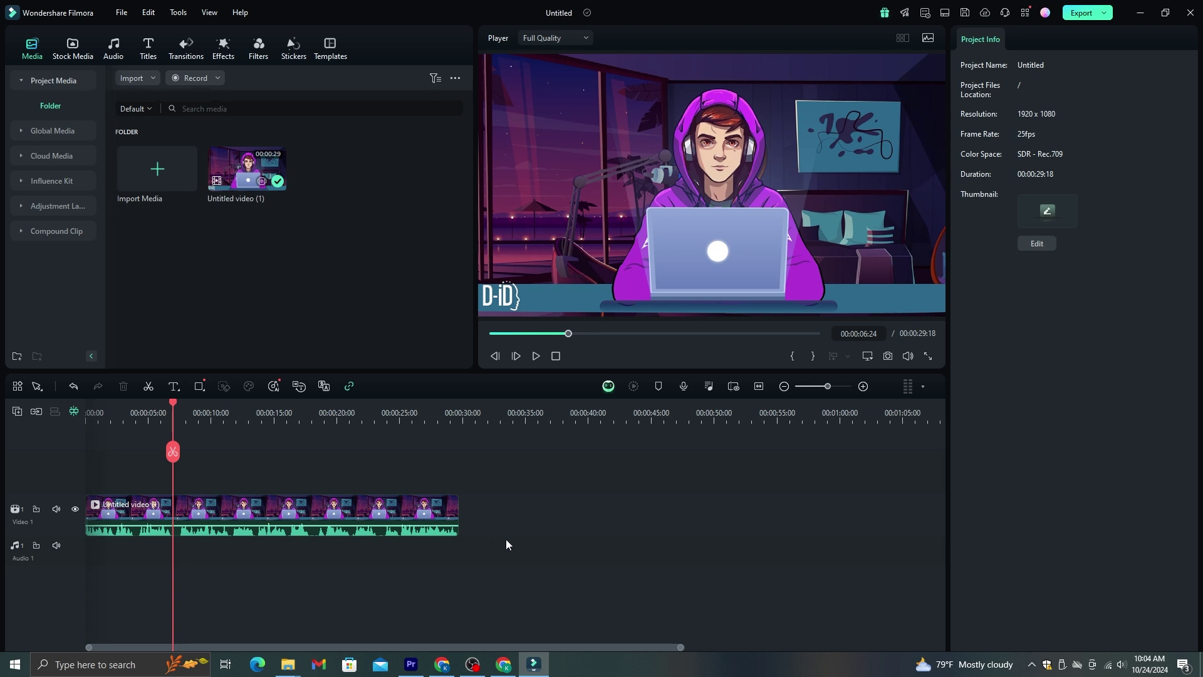
In AI Translation, set source English (US) and target German (Germany), leaving lip-sync off
{"action": "left_click", "coordinate": [150, 50]}
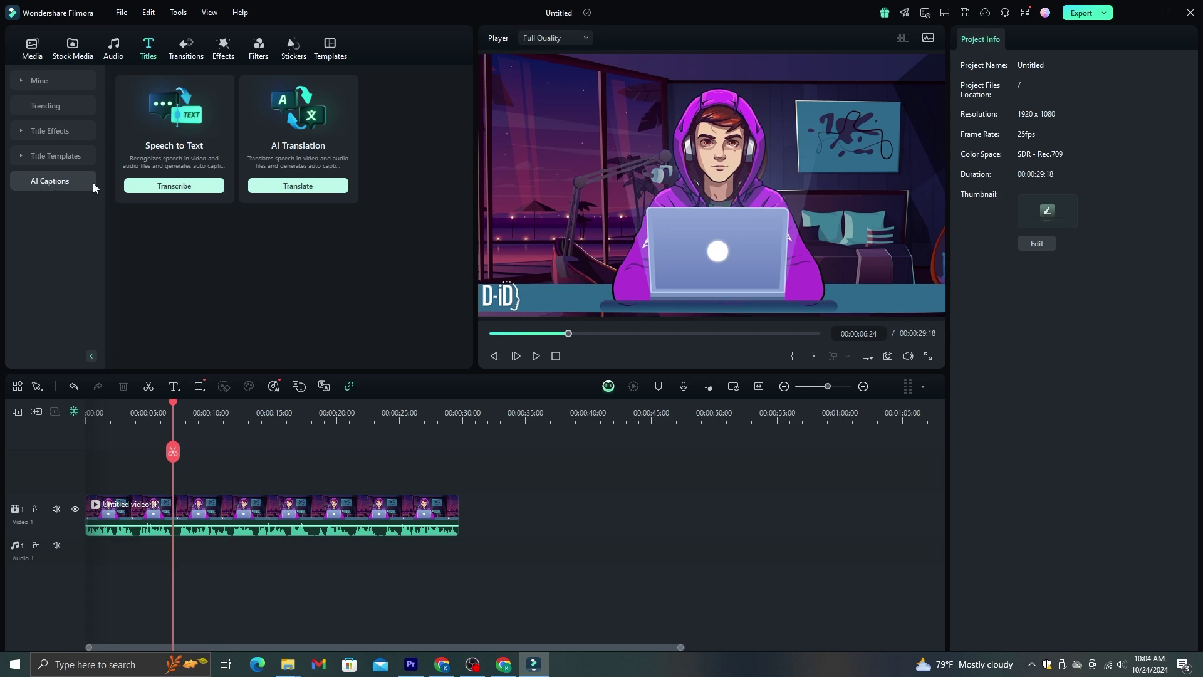
{"action": "left_click", "coordinate": [305, 187]}
{"action": "left_click", "coordinate": [451, 331]}
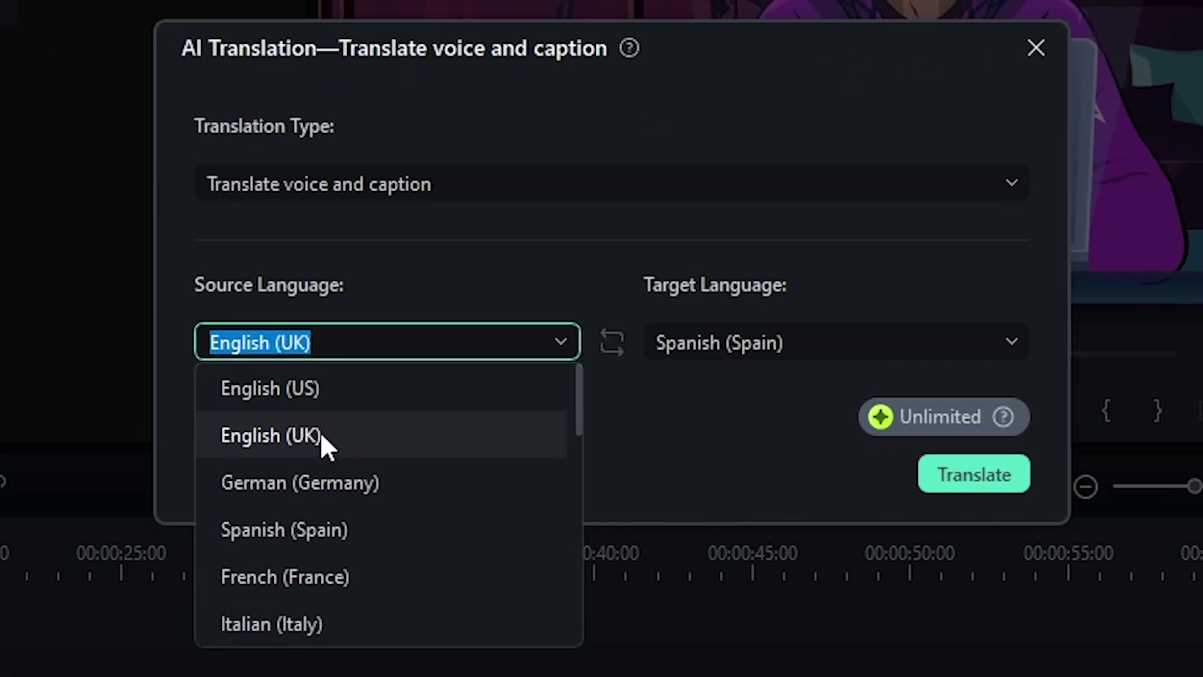
{"action": "left_click", "coordinate": [312, 426]}
{"action": "left_click", "coordinate": [326, 343]}
{"action": "left_click", "coordinate": [332, 390]}
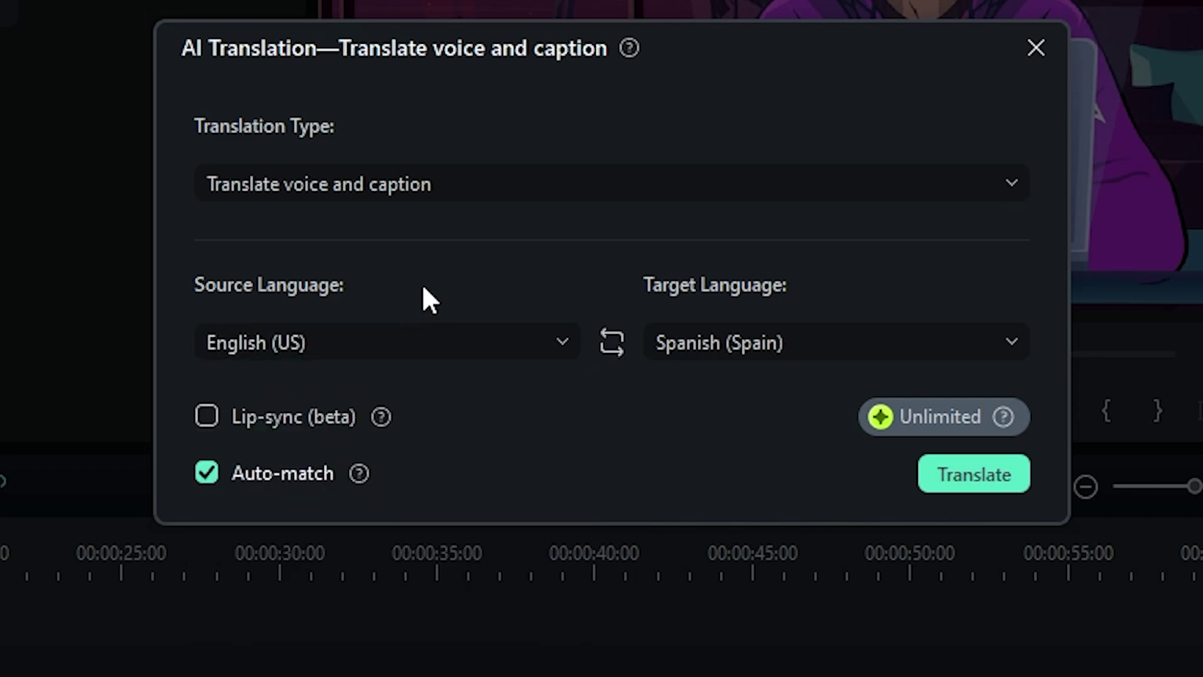
{"action": "left_click", "coordinate": [750, 346]}
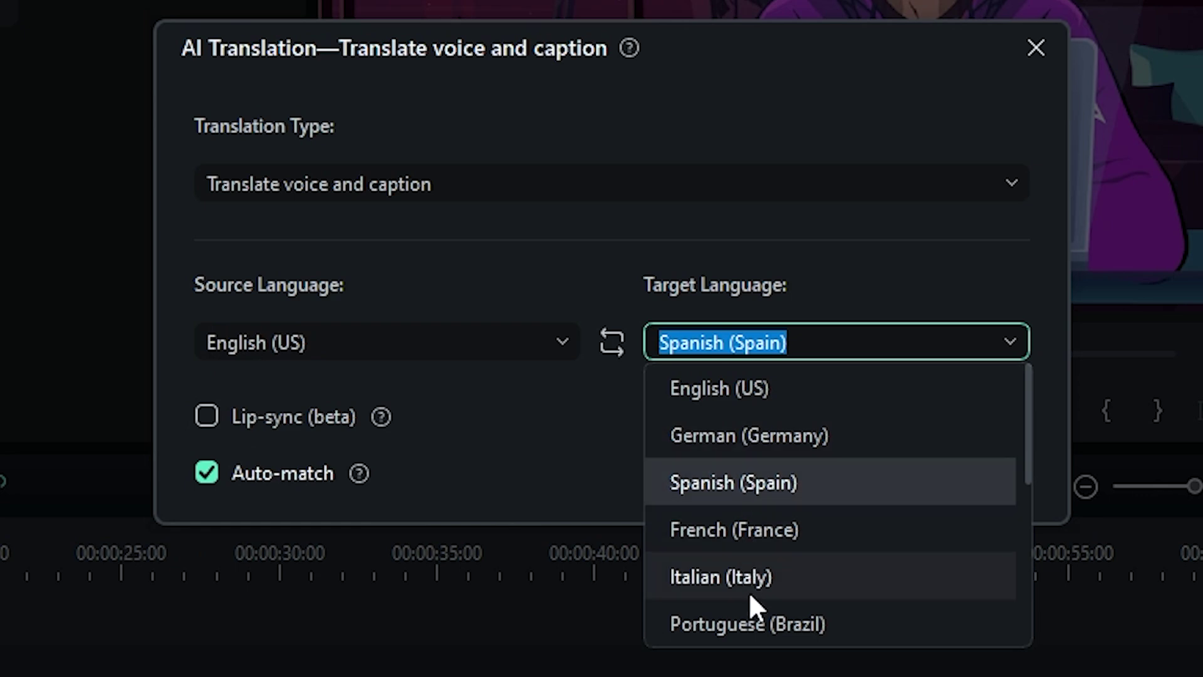
{"action": "left_click", "coordinate": [754, 451]}
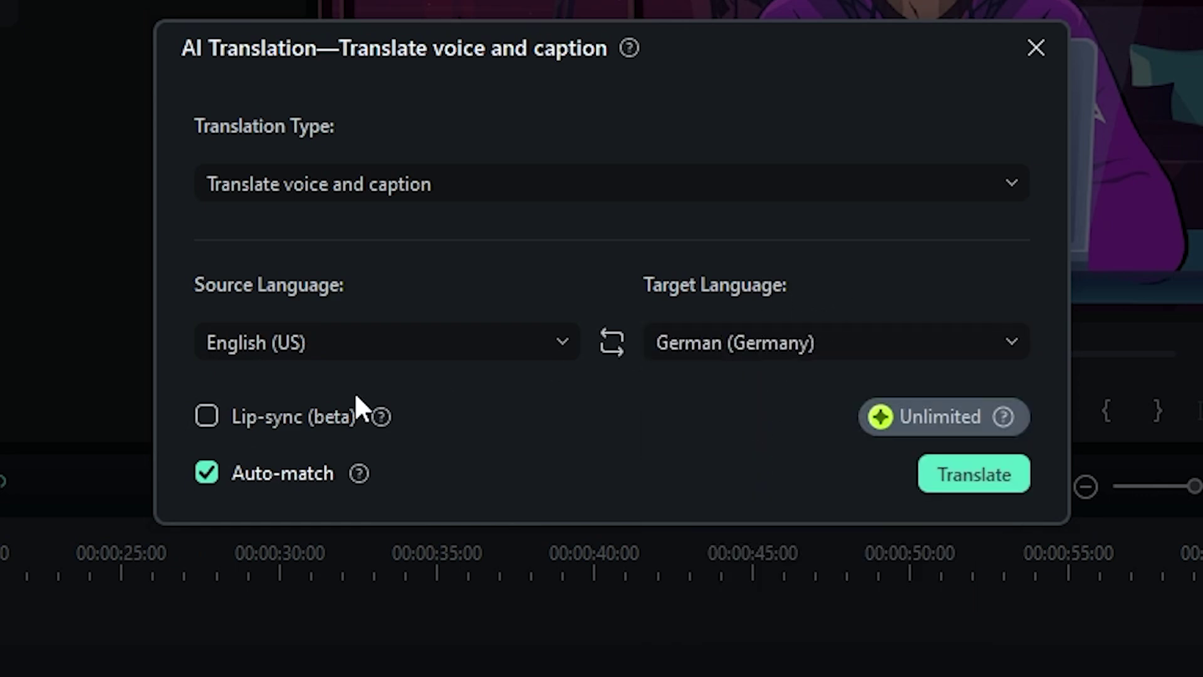
{"action": "left_click", "coordinate": [330, 418]}
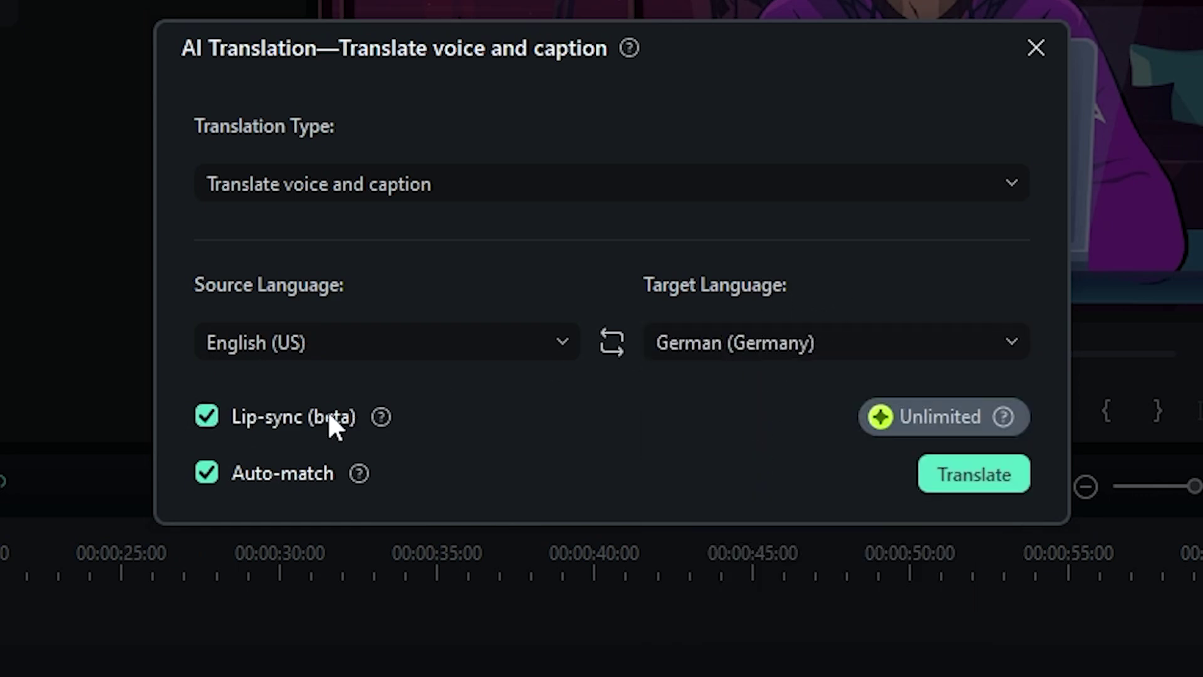
{"action": "left_click", "coordinate": [253, 425]}
Run the English-to-German AI translation to add German captions and translated audio
{"action": "left_click", "coordinate": [946, 483]}
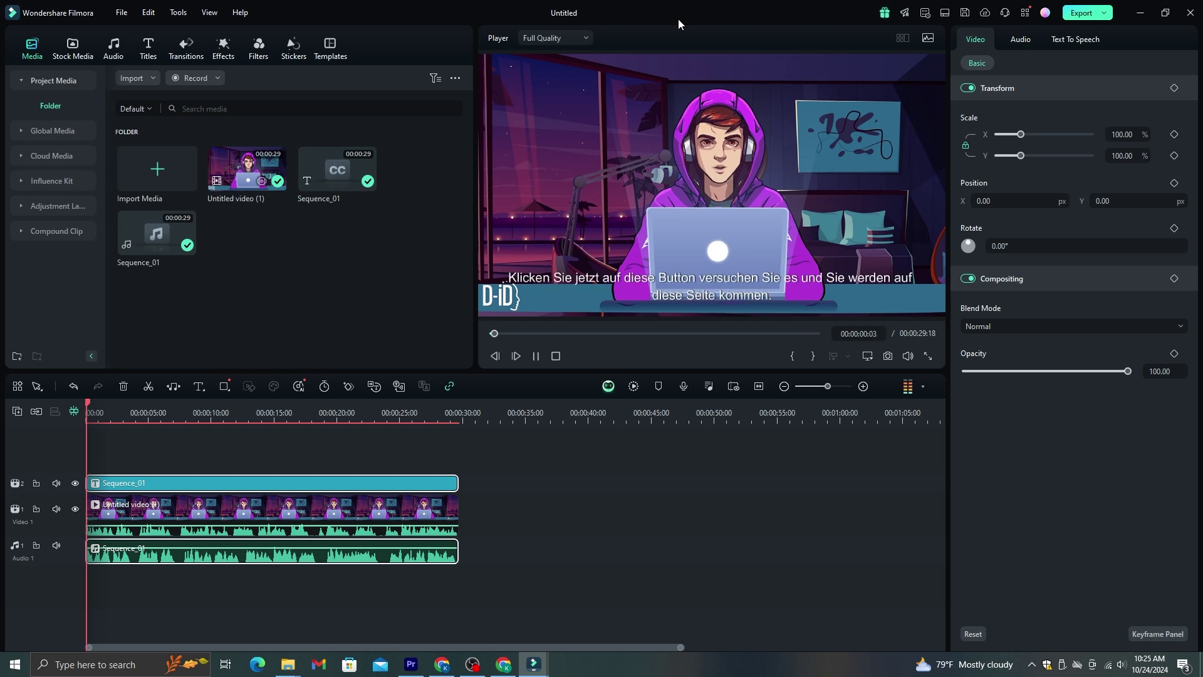